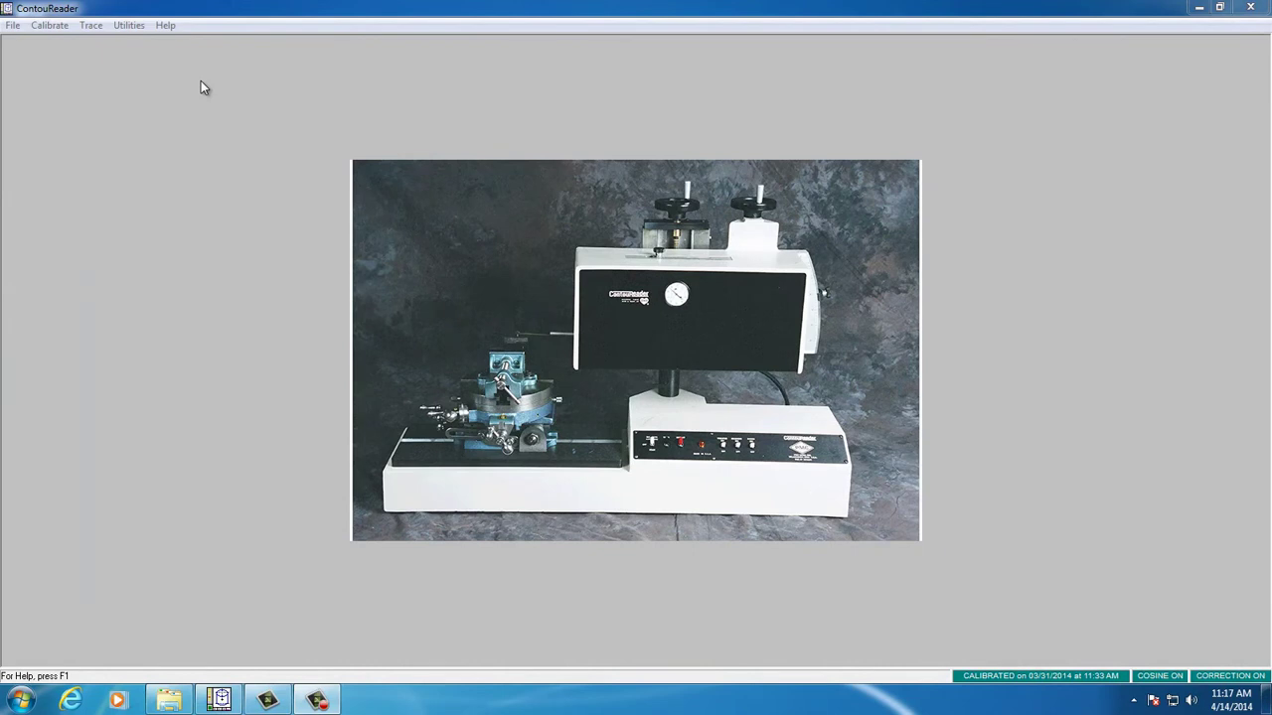
# Step: Load the eklpart1.PTF trace file through File > Open
pyautogui.click(14, 26)
pyautogui.click(41, 50)
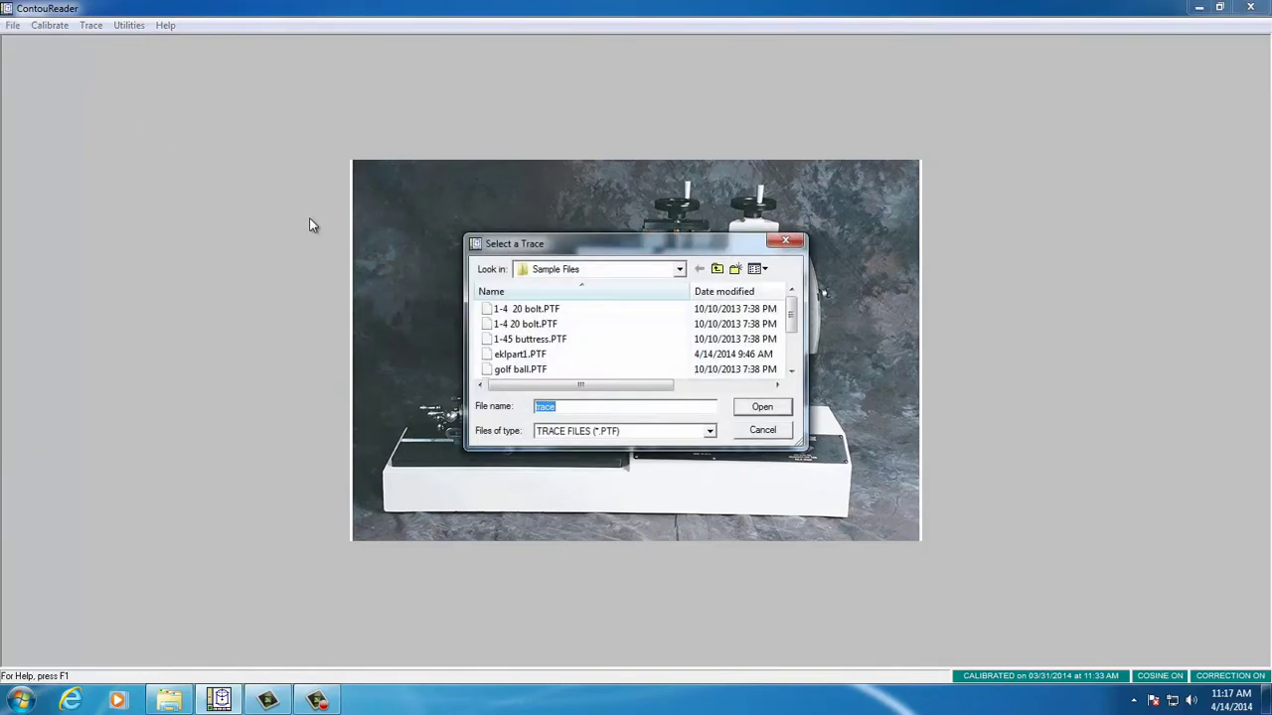
pyautogui.click(577, 355)
pyautogui.click(762, 406)
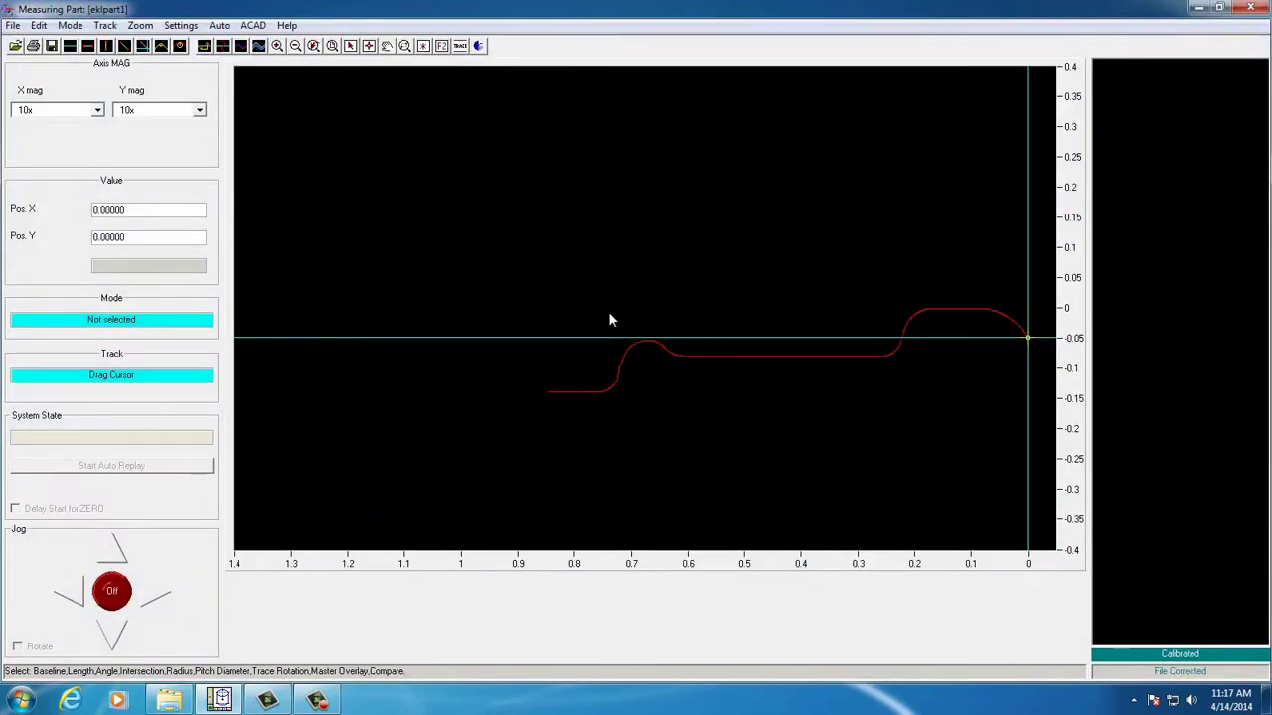
# Step: In Radius mode, fit circles on the first three bends: R = 0.10288, 0.04909 and 0.03706
pyautogui.click(179, 45)
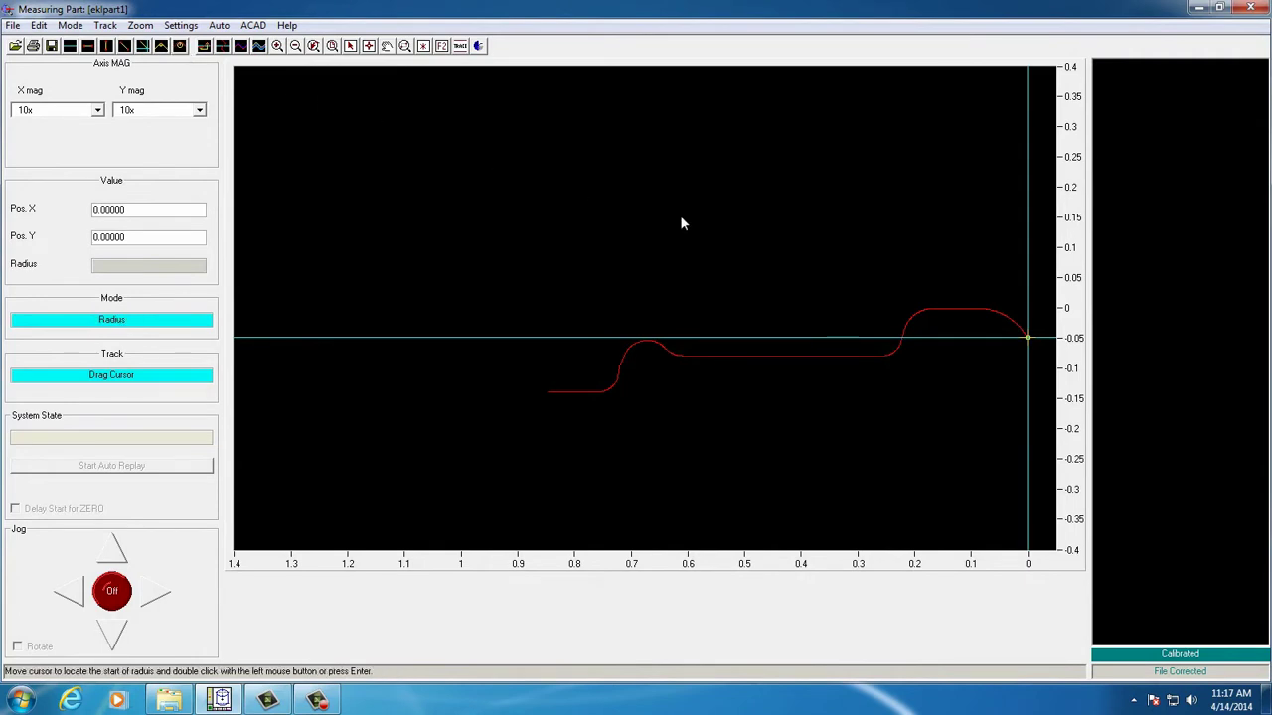
pyautogui.moveTo(1027, 341); pyautogui.dragTo(1024, 338)
pyautogui.doubleClick(1024, 338)
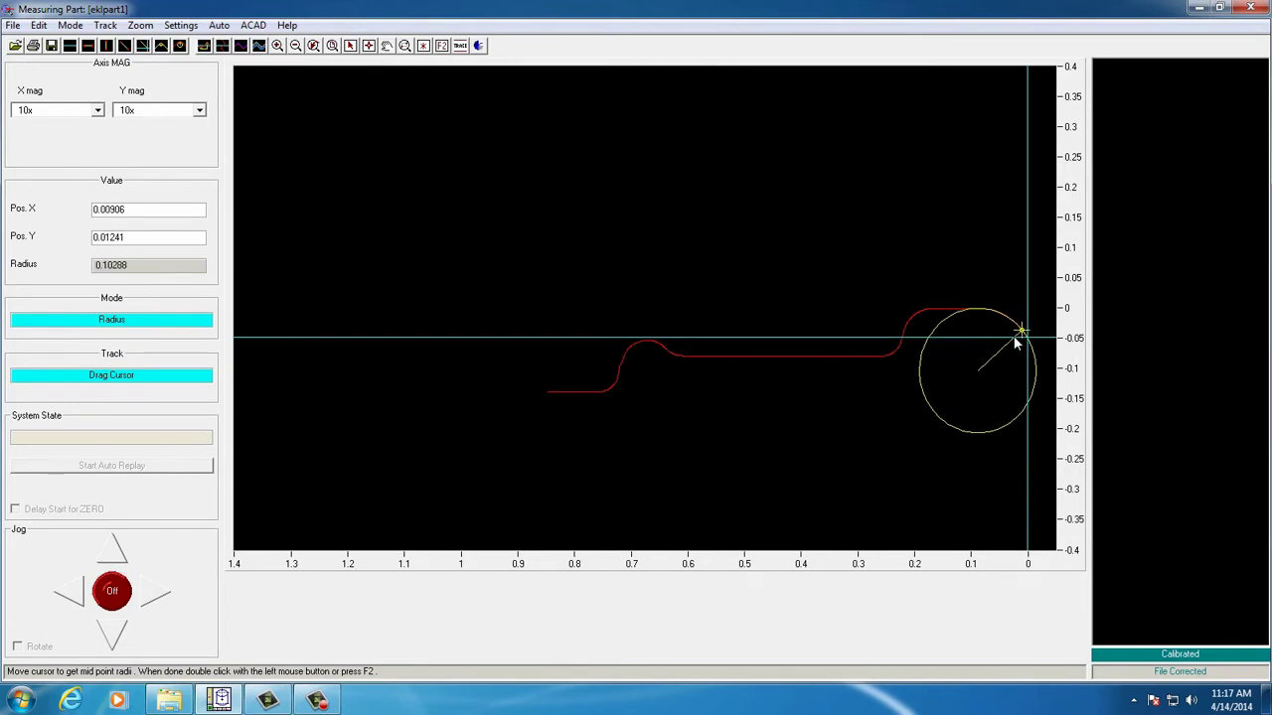
pyautogui.doubleClick(1015, 342)
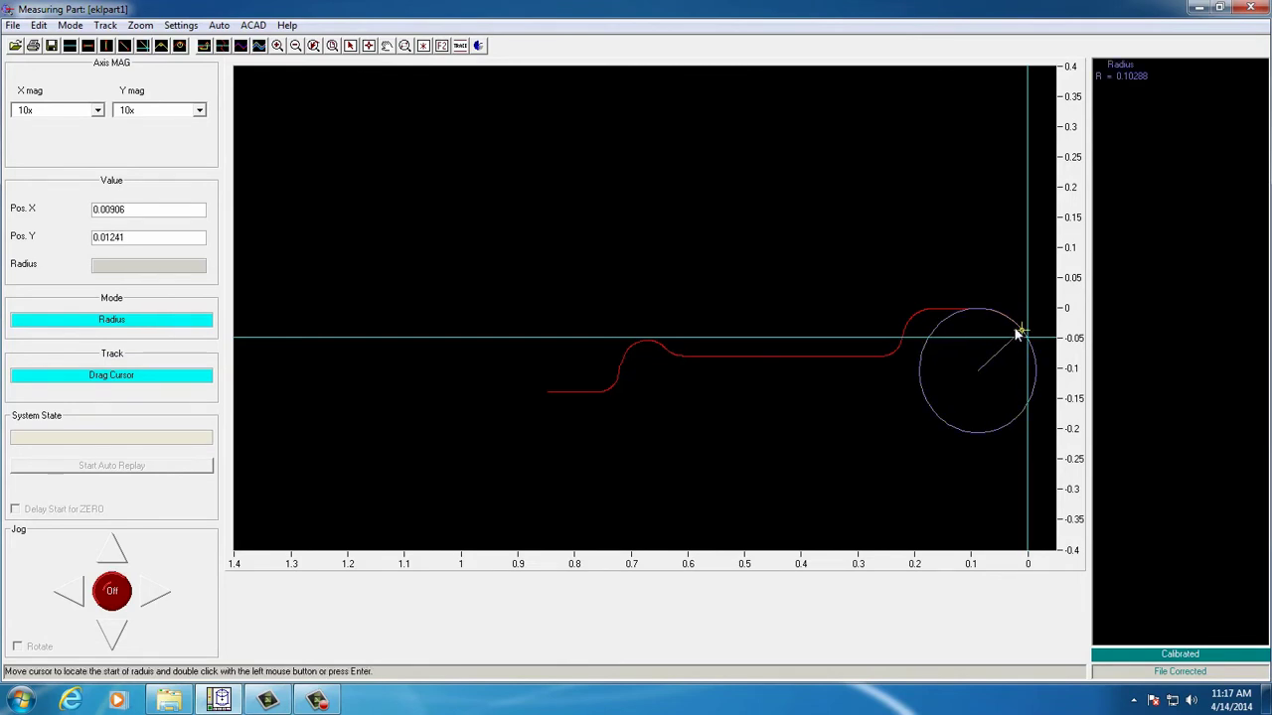
pyautogui.doubleClick(923, 315)
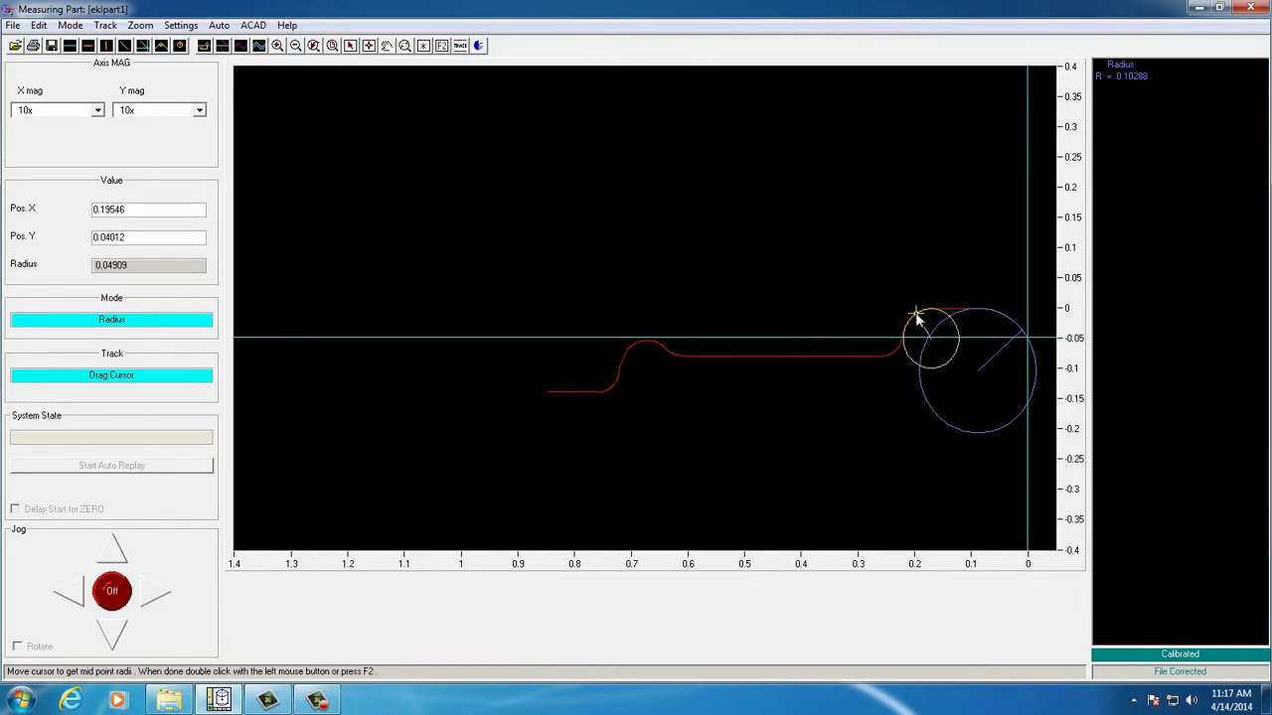
pyautogui.doubleClick(916, 316)
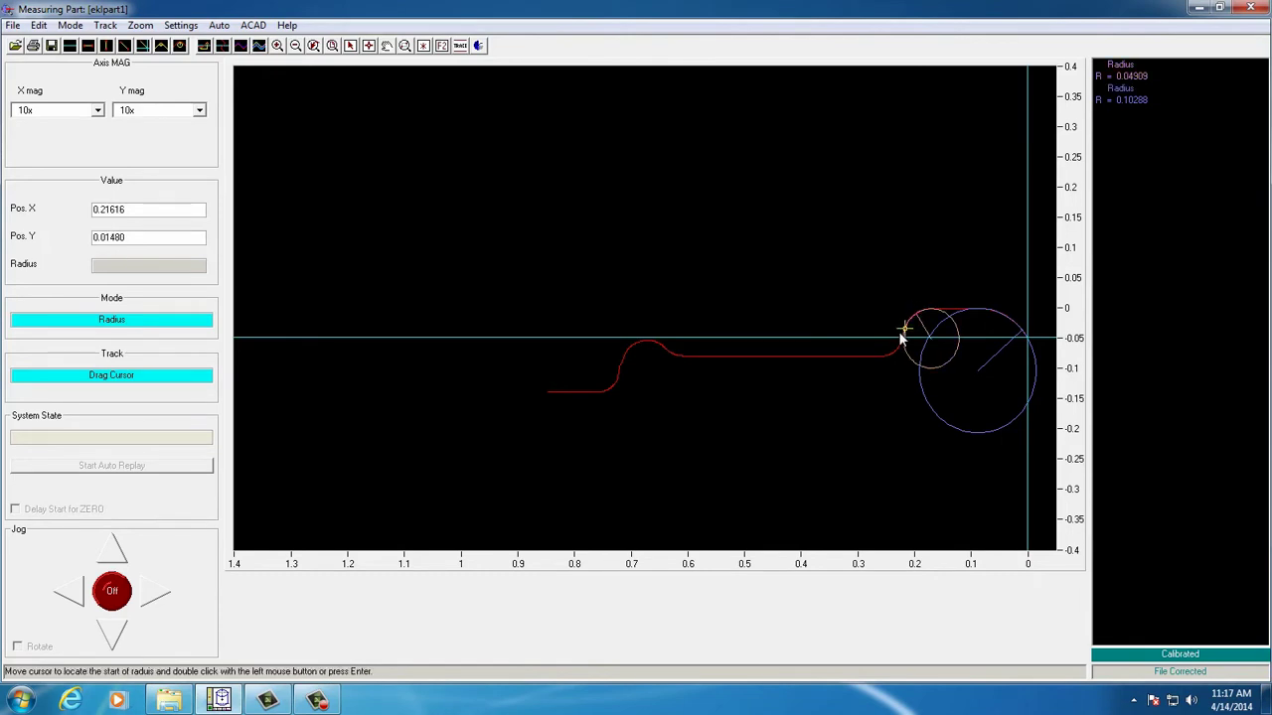
pyautogui.doubleClick(896, 350)
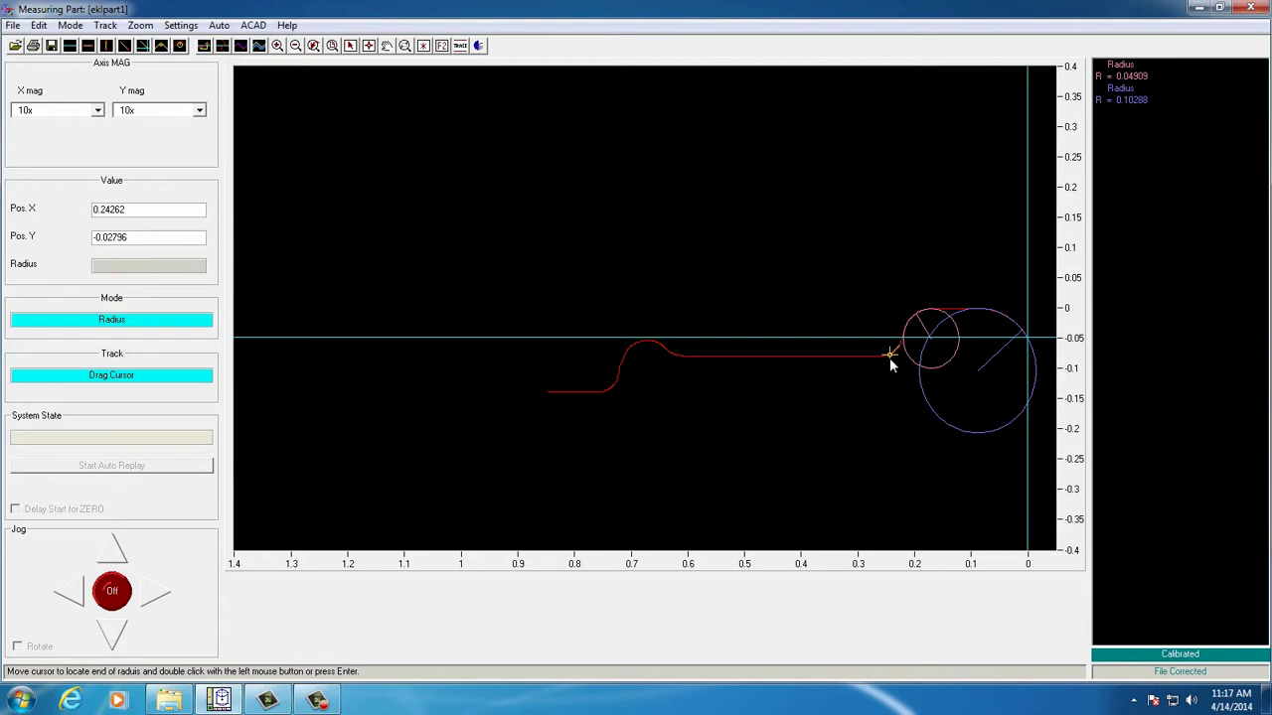
pyautogui.doubleClick(888, 357)
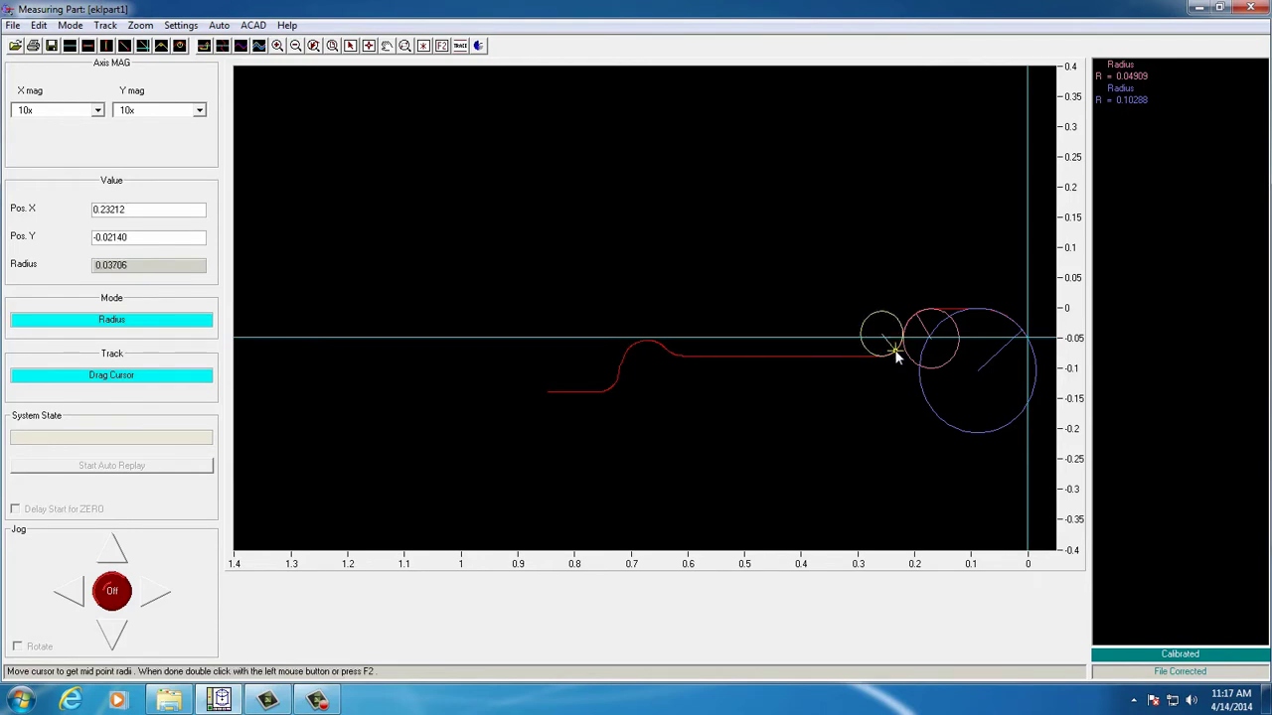
pyautogui.doubleClick(896, 356)
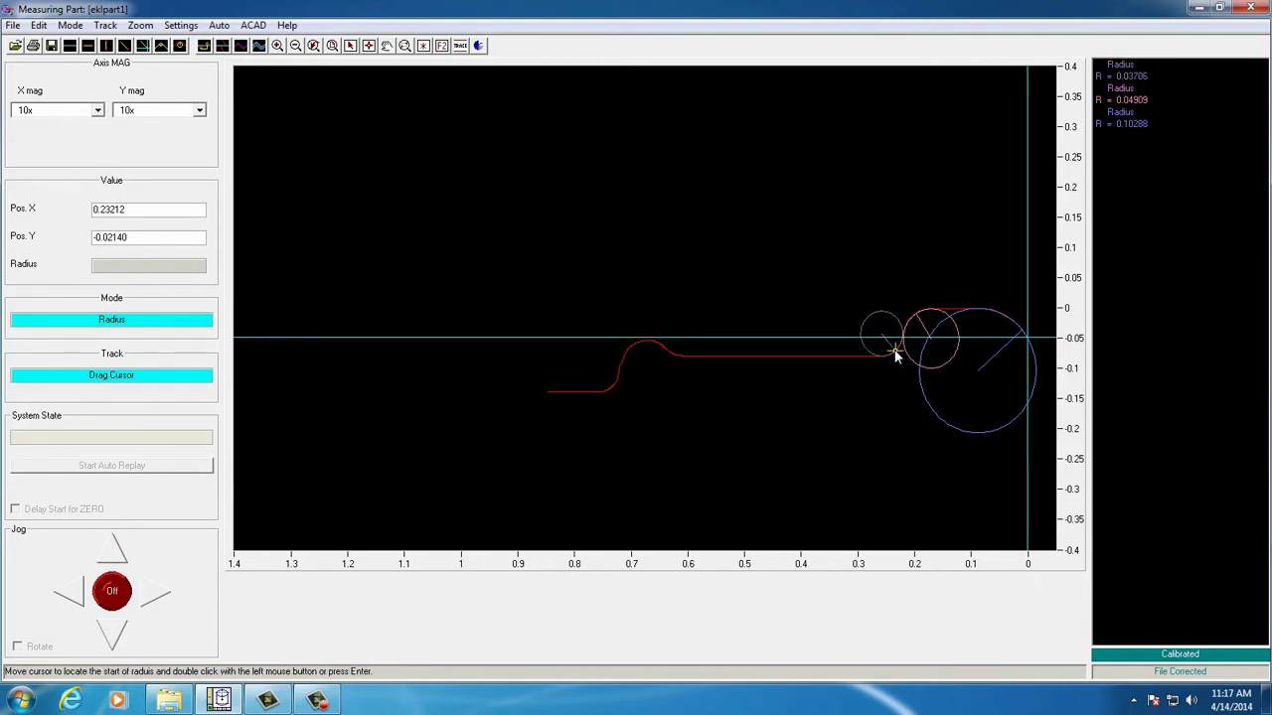
# Step: Fit the remaining three radii near 0.6–0.75: R = 0.04661, 0.04824 and 0.03974
pyautogui.doubleClick(679, 354)
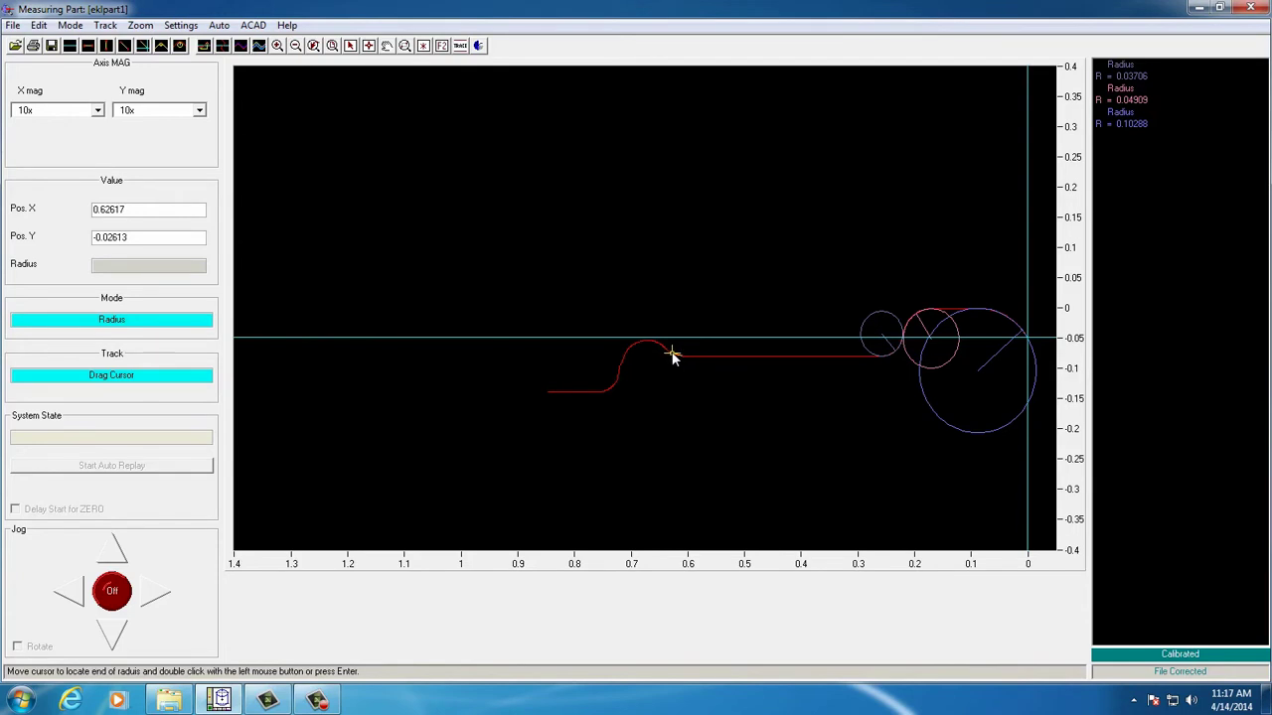
pyautogui.doubleClick(673, 356)
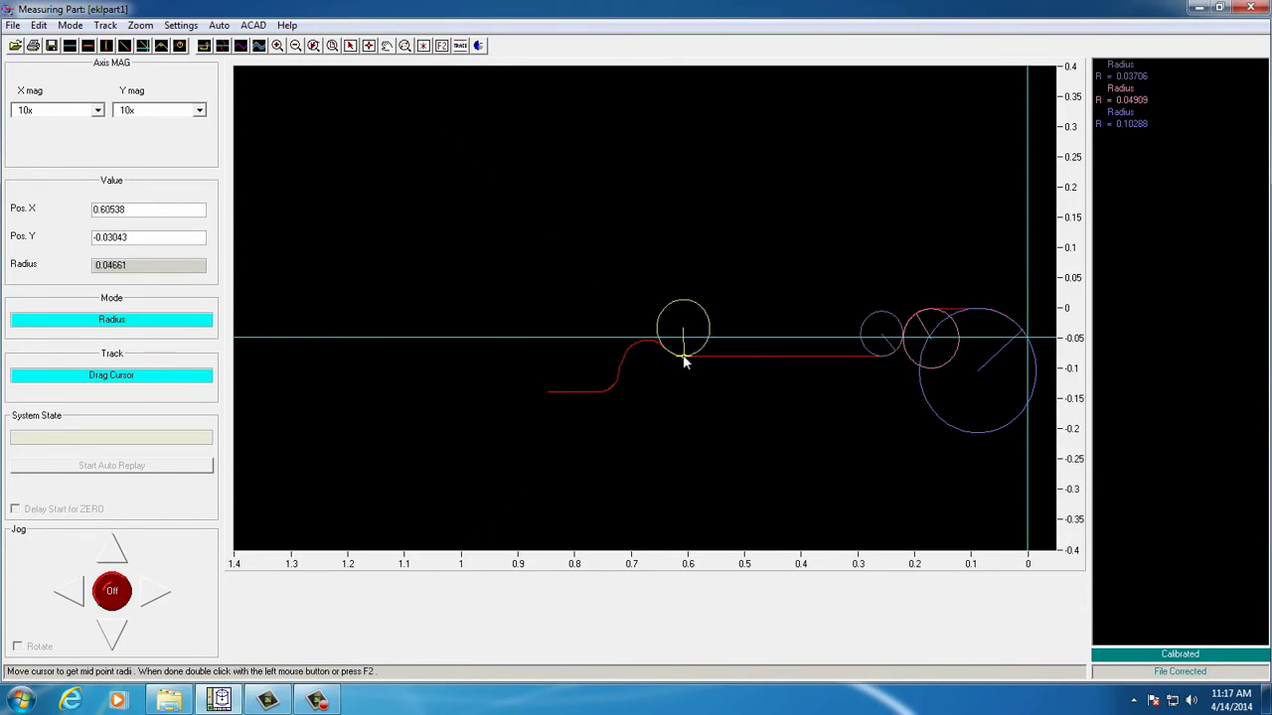
pyautogui.doubleClick(683, 361)
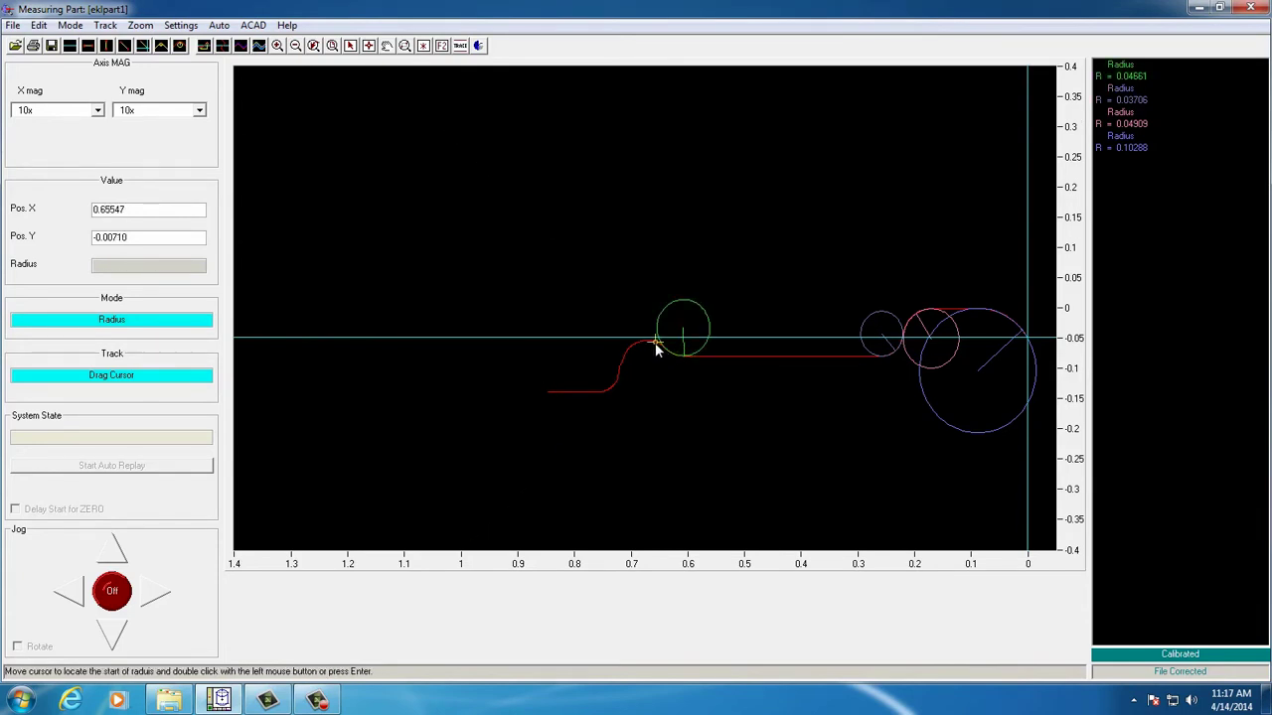
pyautogui.doubleClick(654, 342)
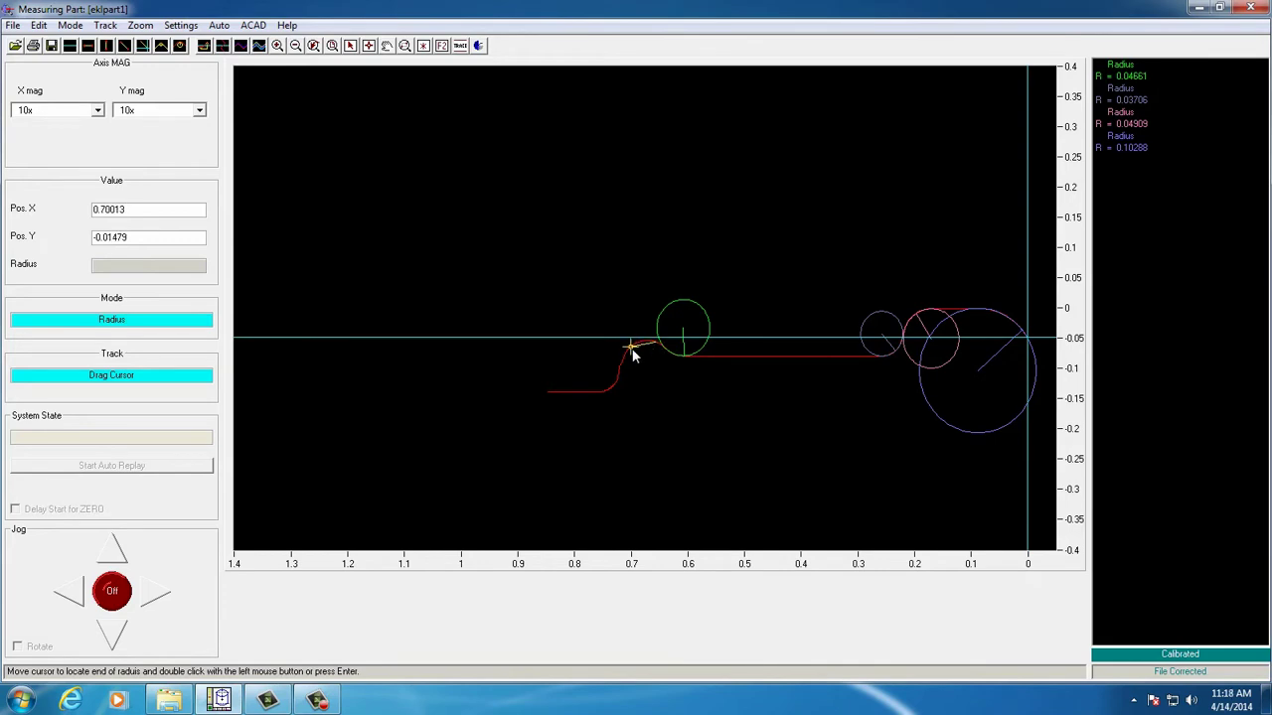
pyautogui.doubleClick(632, 352)
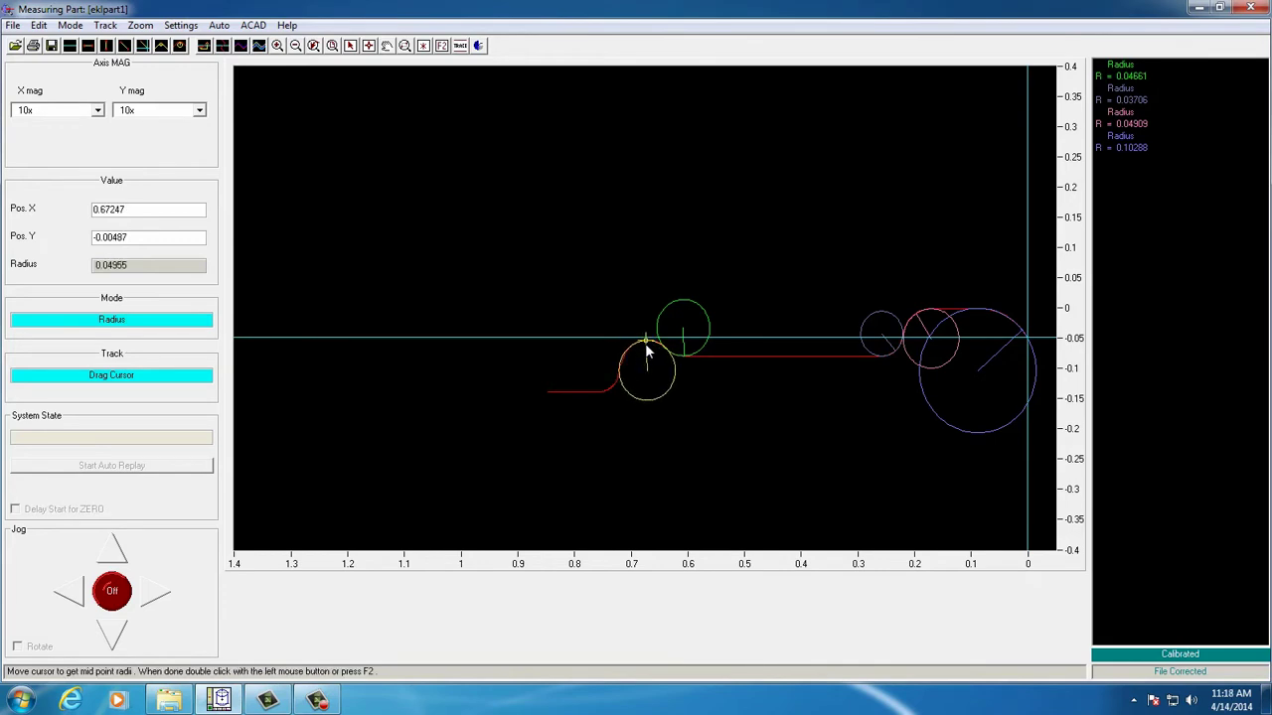
pyautogui.doubleClick(648, 350)
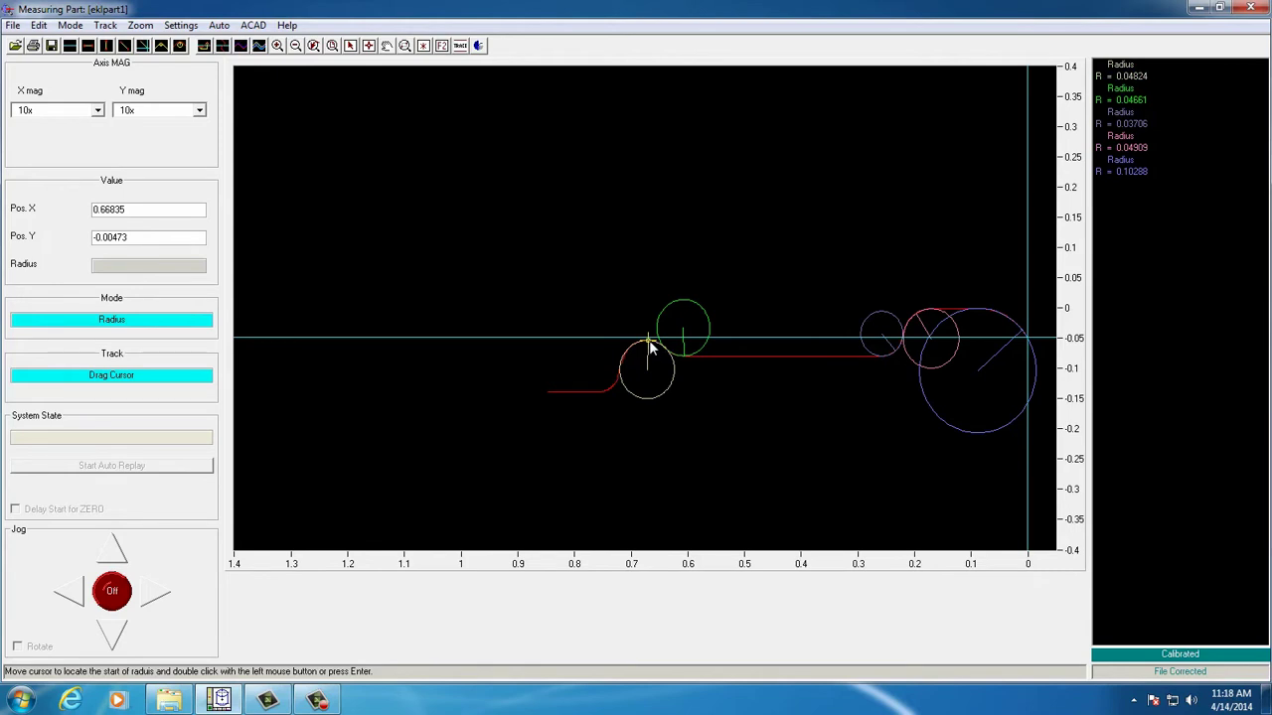
pyautogui.doubleClick(615, 381)
pyautogui.doubleClick(612, 391)
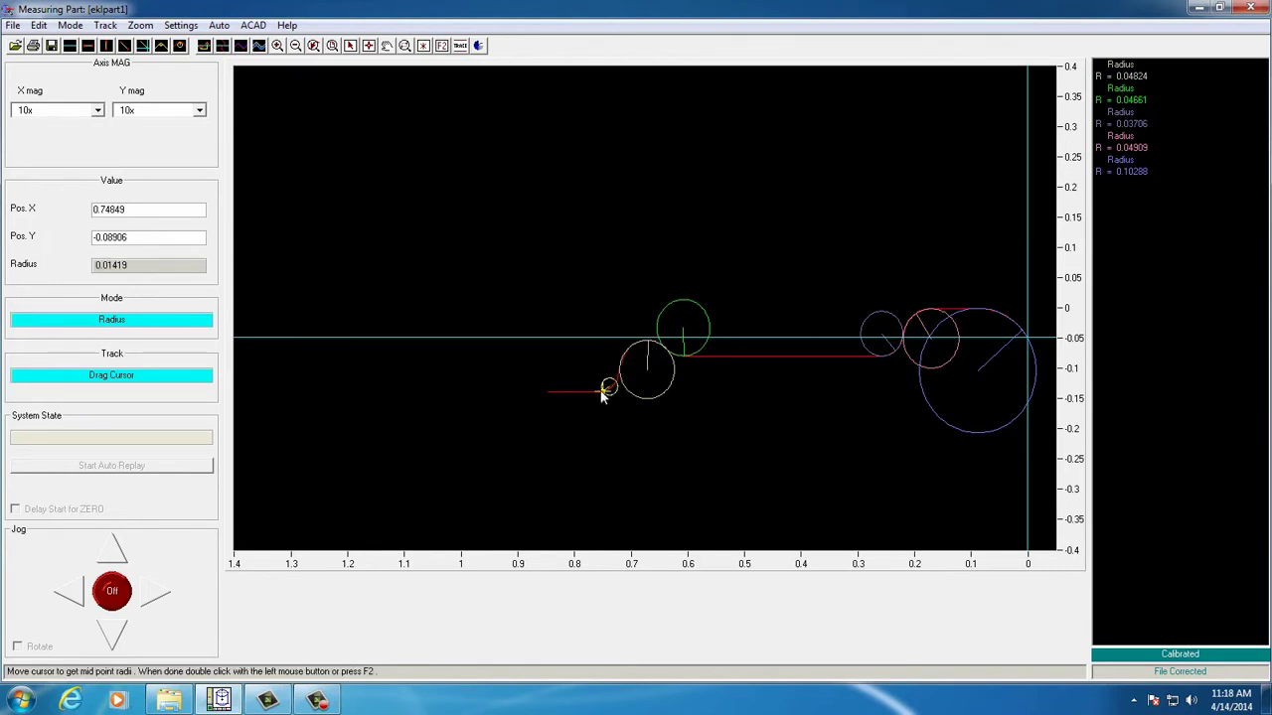
pyautogui.doubleClick(614, 391)
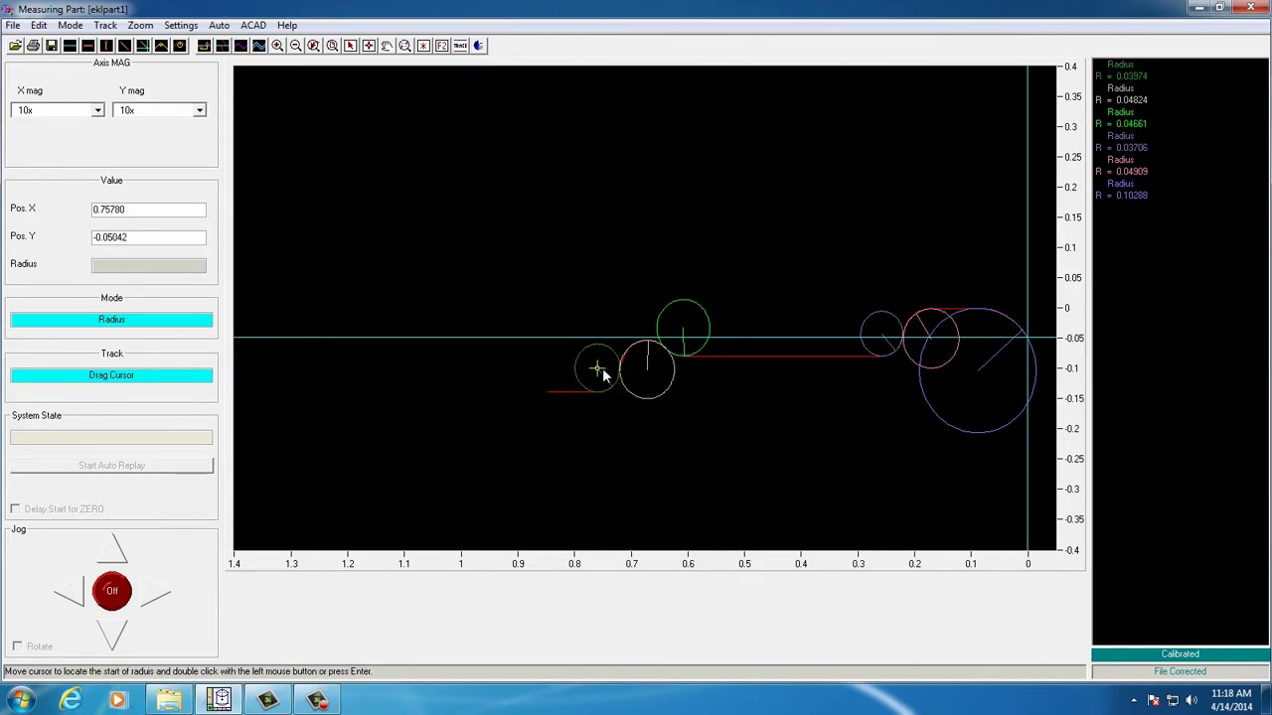
# Step: Put the datum at the leftmost circle centre and record Lh = 0.08723, 0.15121, 0.50108, 0.58813, 0.67065
pyautogui.click(600, 371)
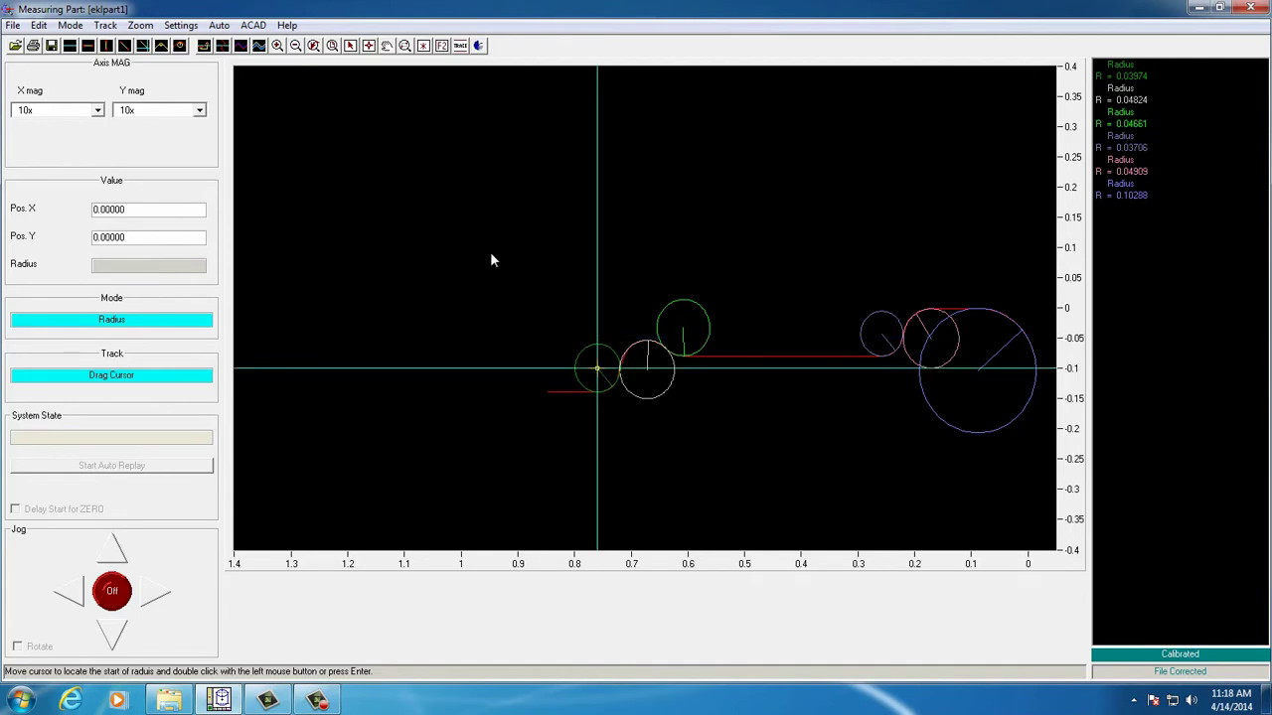
pyautogui.click(103, 46)
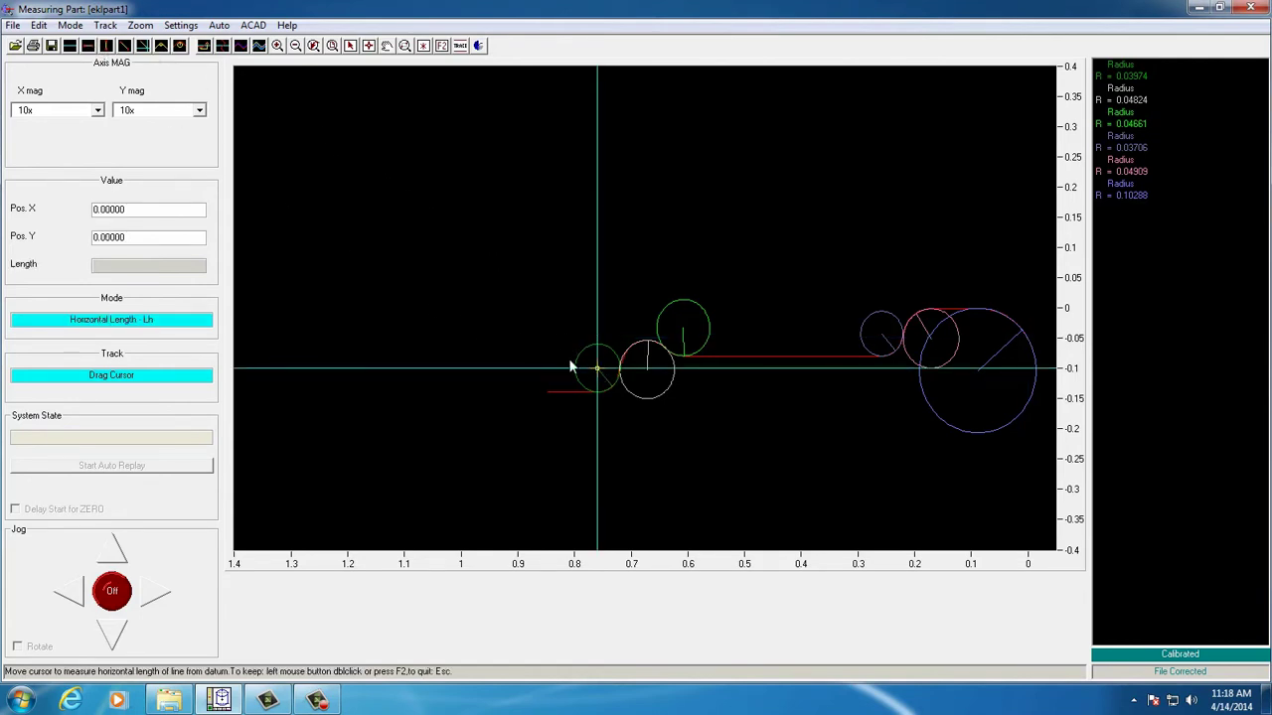
pyautogui.doubleClick(648, 376)
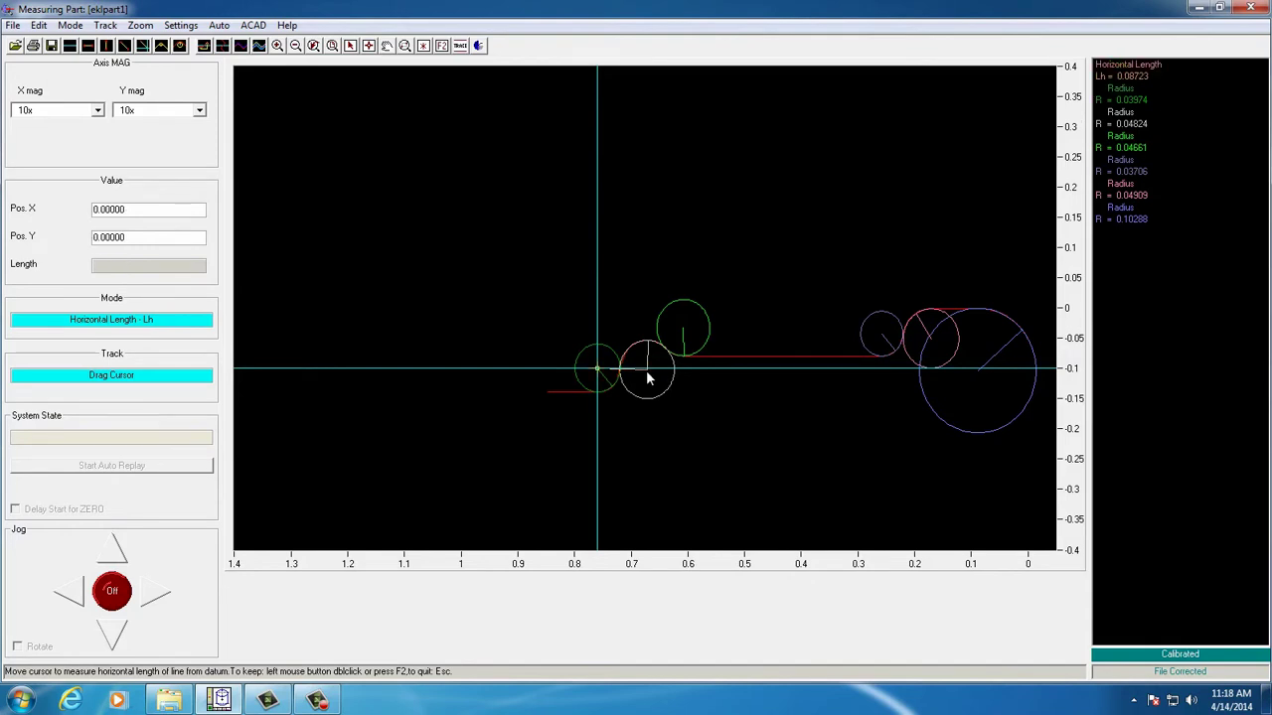
pyautogui.doubleClick(684, 329)
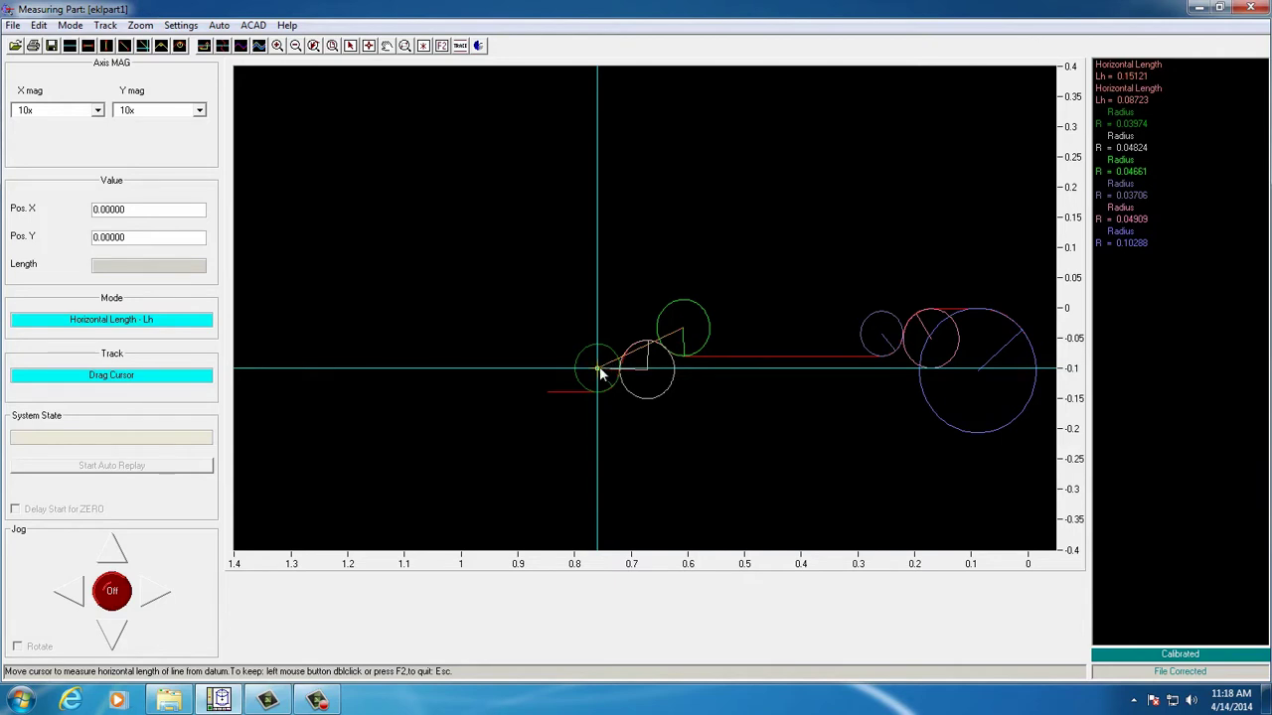
pyautogui.doubleClick(886, 338)
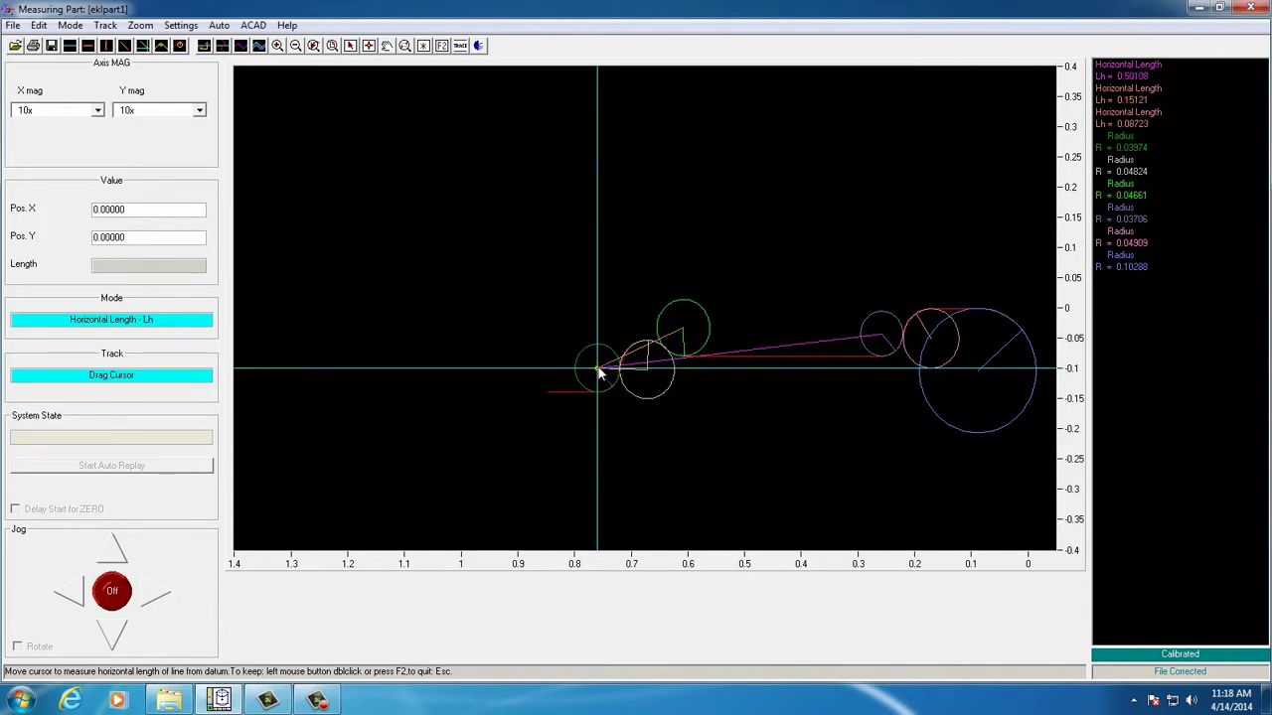
pyautogui.doubleClick(934, 348)
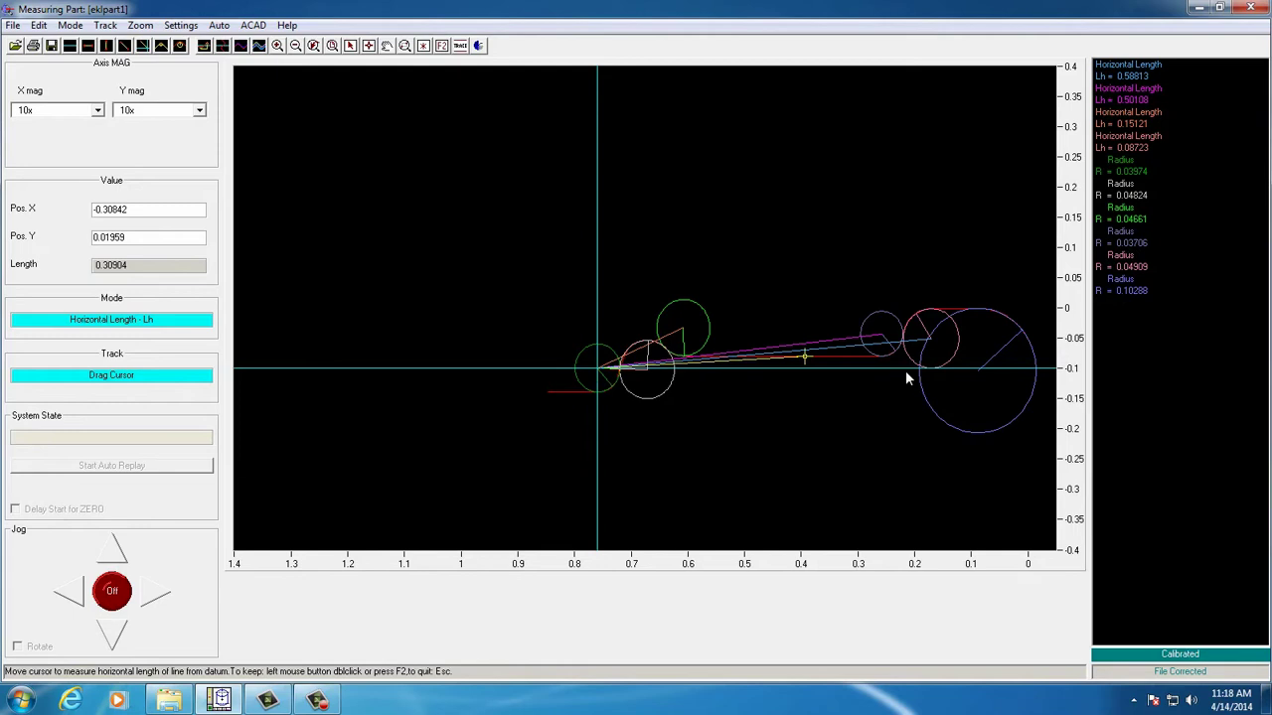
pyautogui.doubleClick(989, 369)
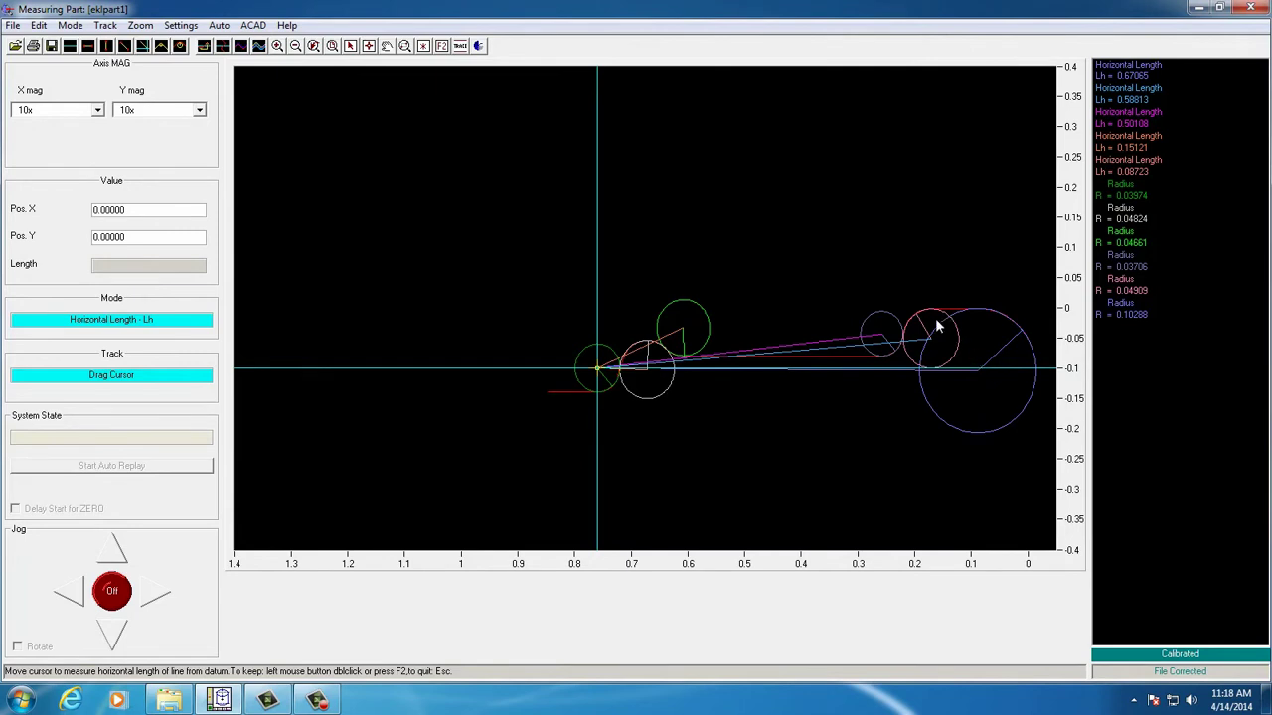
# Step: Reload eklpart1.PTF to clear the earlier measurements
pyautogui.click(16, 46)
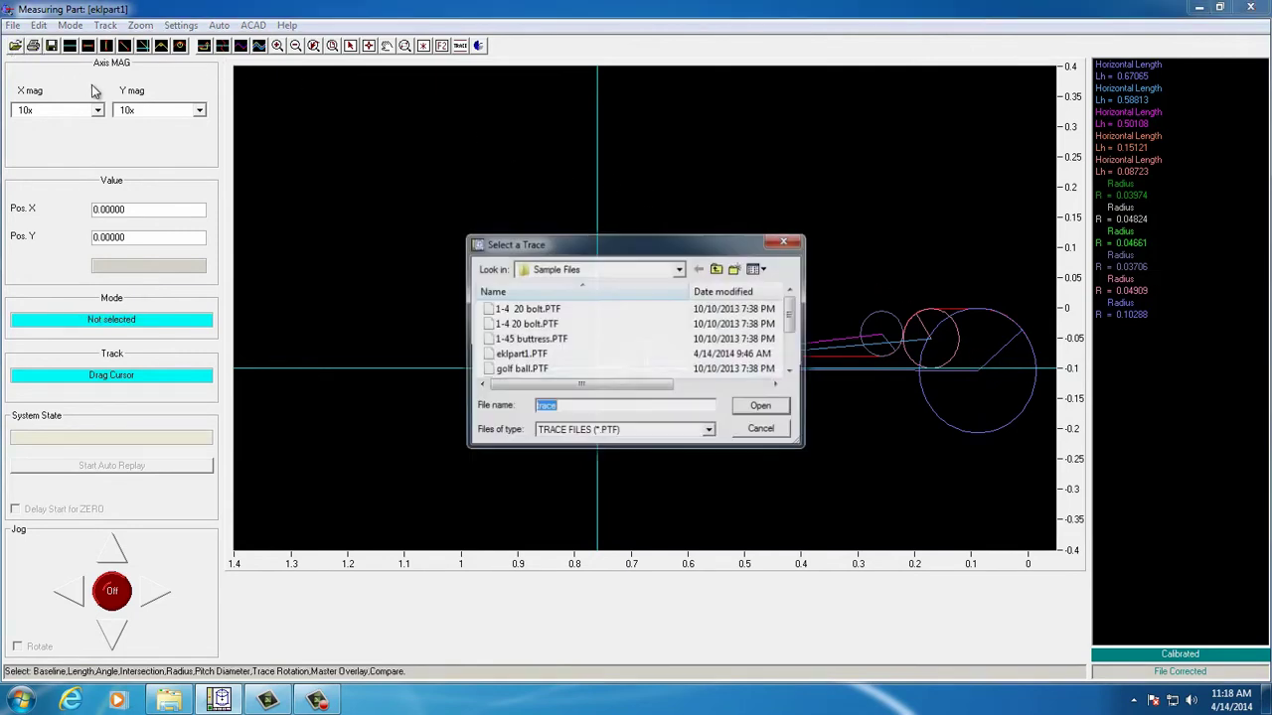
pyautogui.click(521, 355)
pyautogui.doubleClick(521, 355)
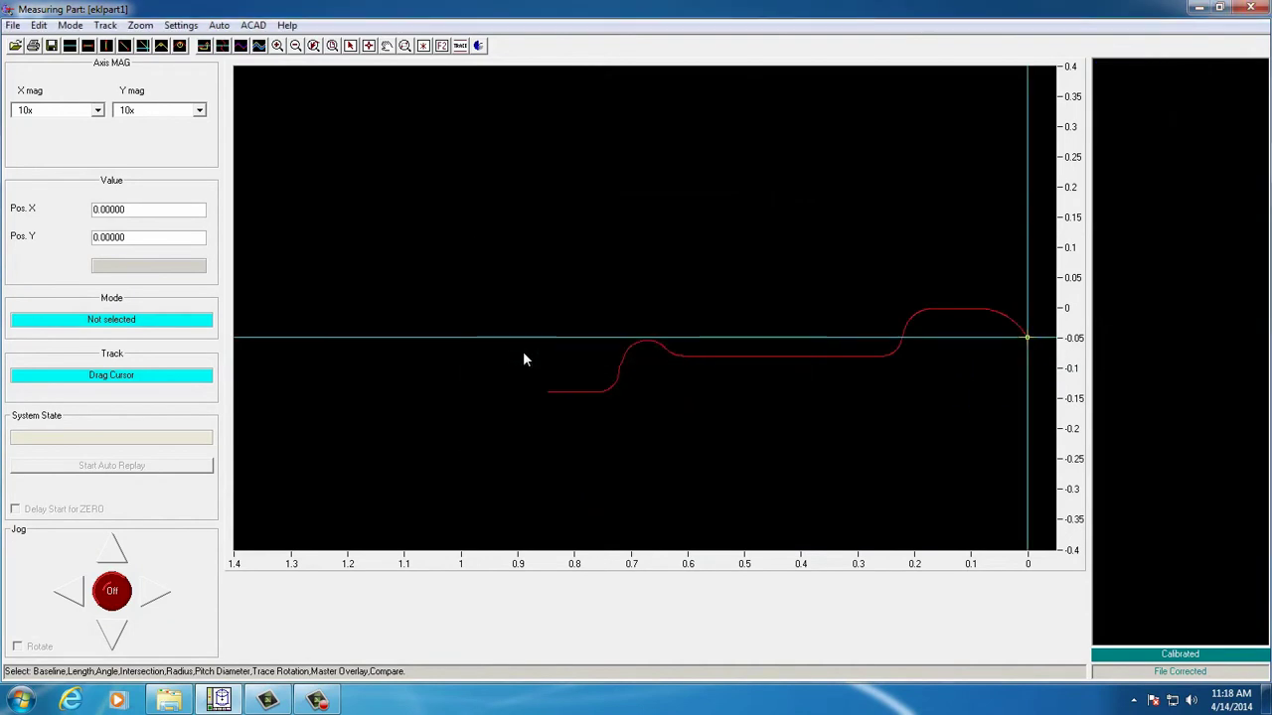
# Step: Load the 14-operation ekl test.AUT sequence via Auto > Load From File
pyautogui.click(221, 26)
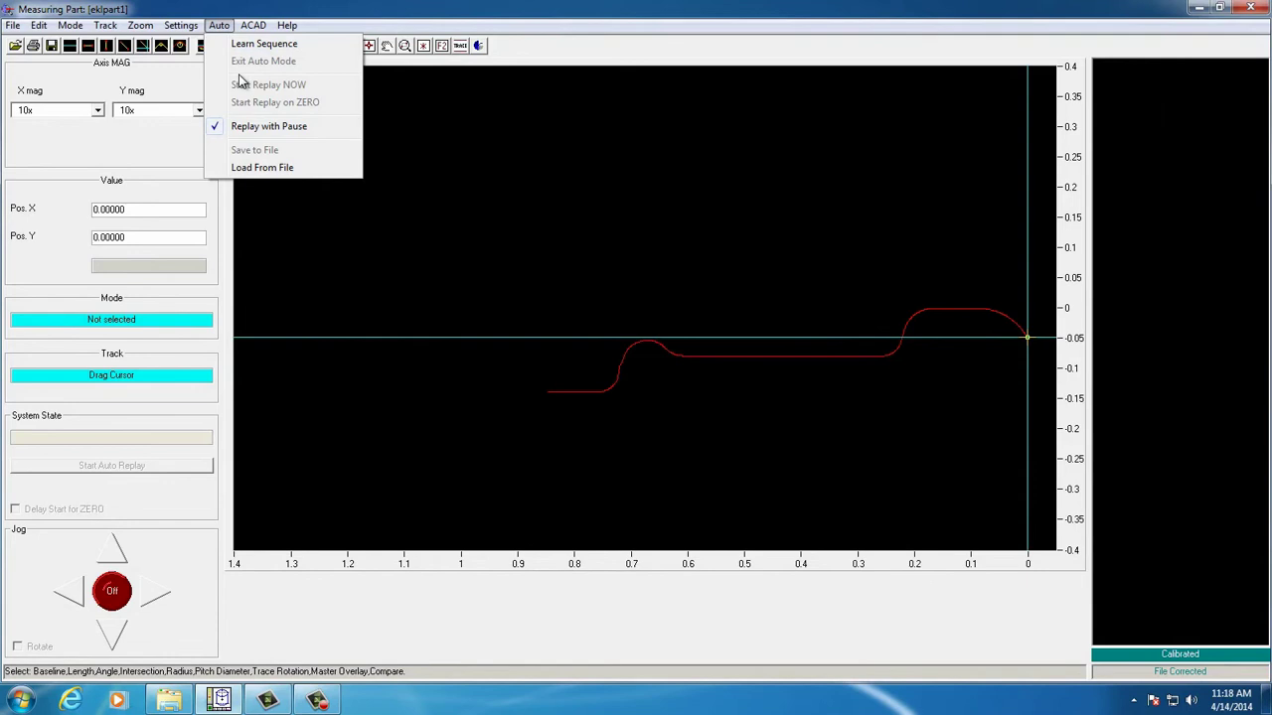
pyautogui.click(265, 167)
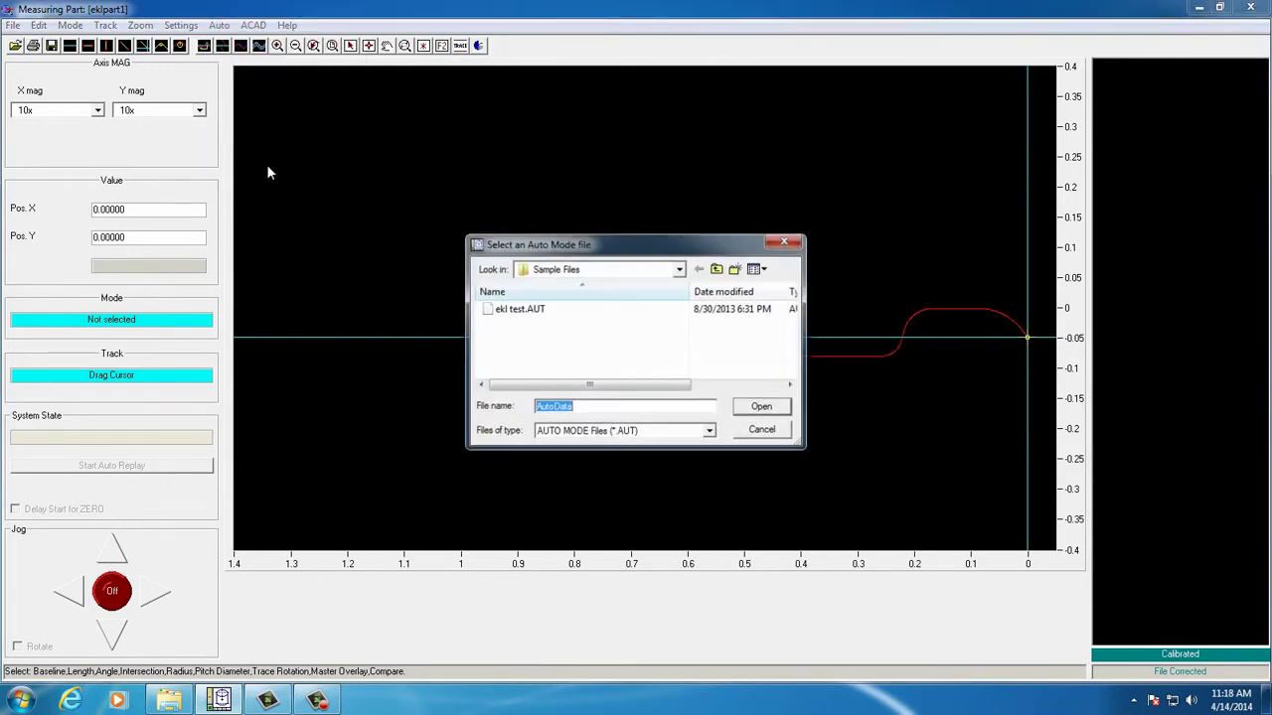
pyautogui.doubleClick(521, 310)
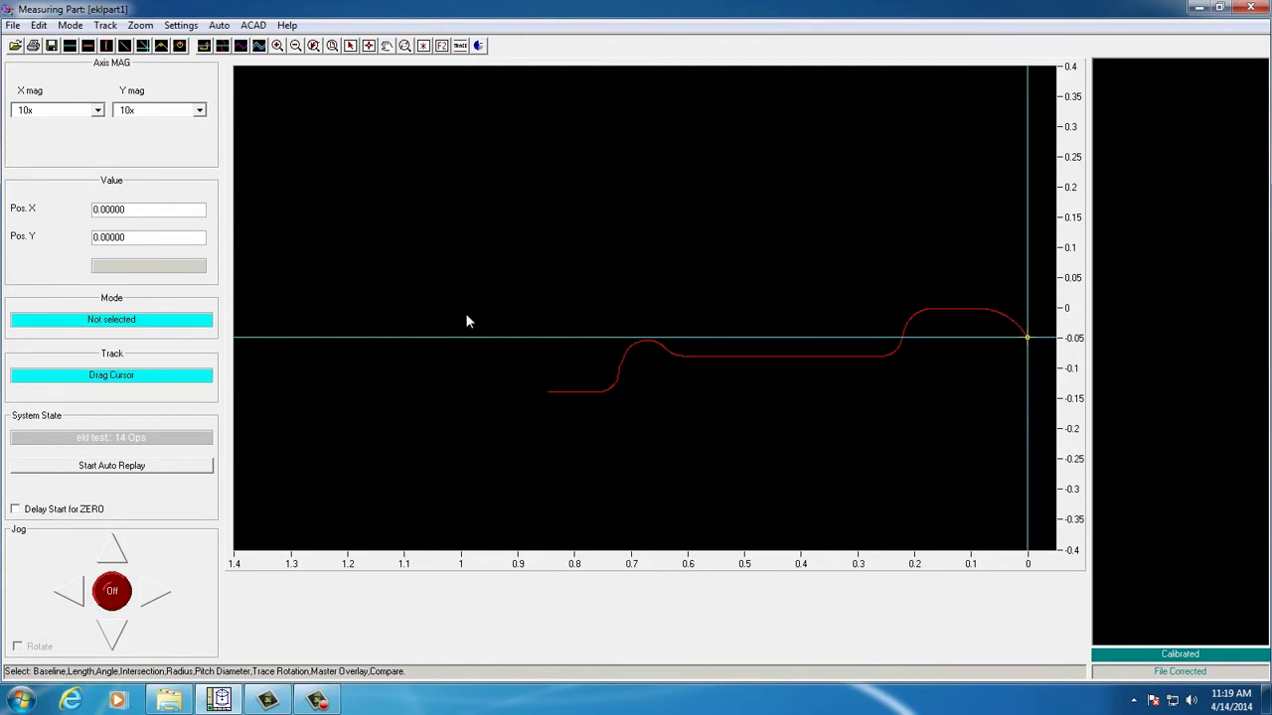
# Step: Step the ekl test replay through all 14 operations, ending with Lv = 0.06009 and 0.14018
pyautogui.click(133, 464)
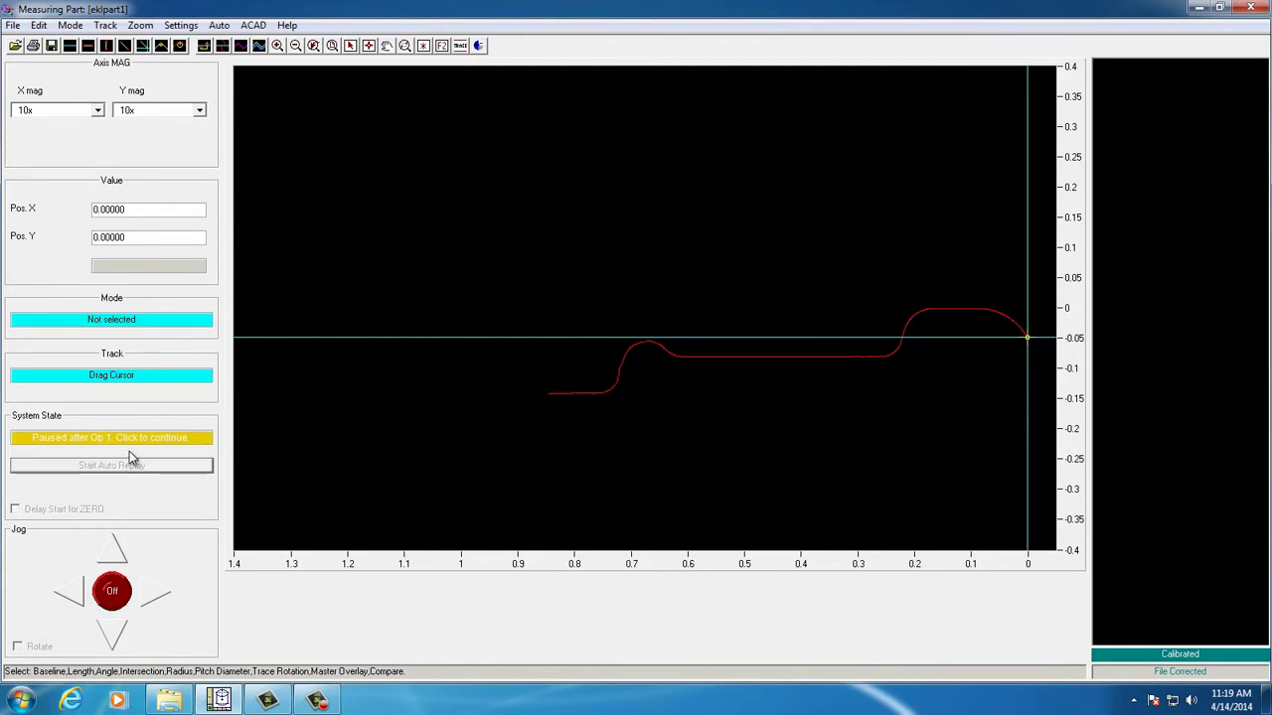
pyautogui.click(130, 439)
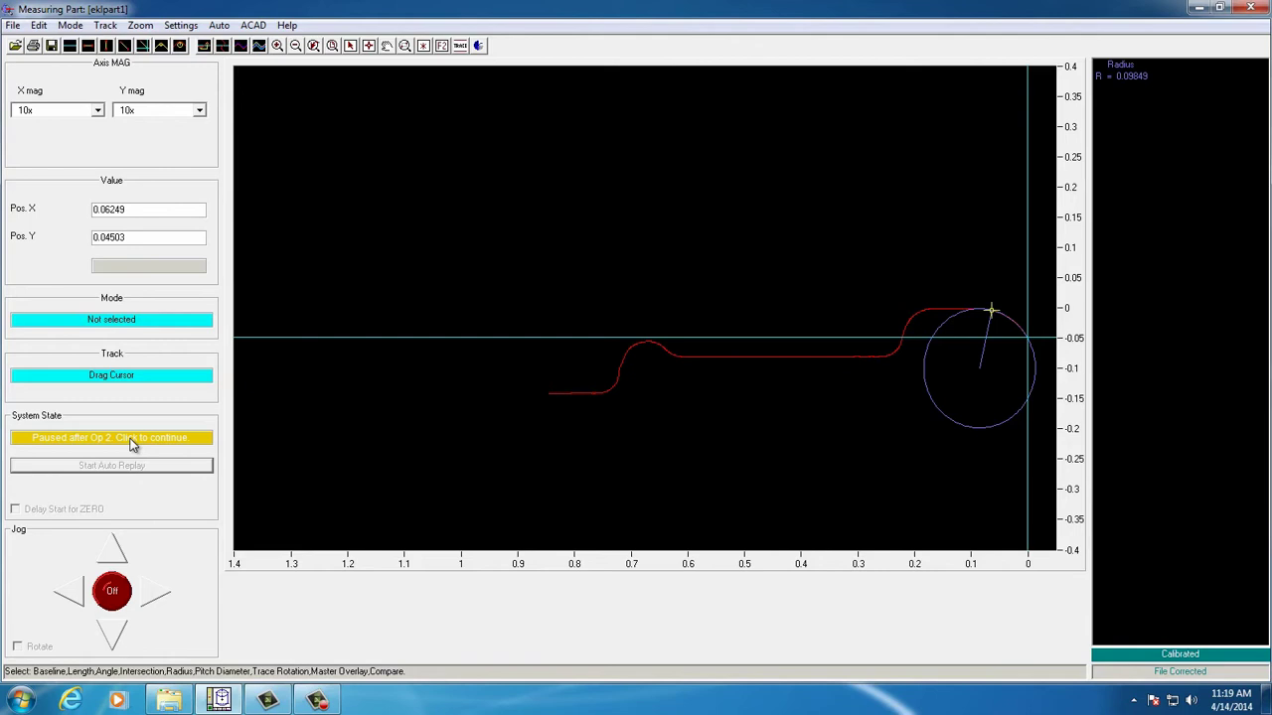
pyautogui.click(130, 439)
pyautogui.click(131, 439)
pyautogui.click(133, 445)
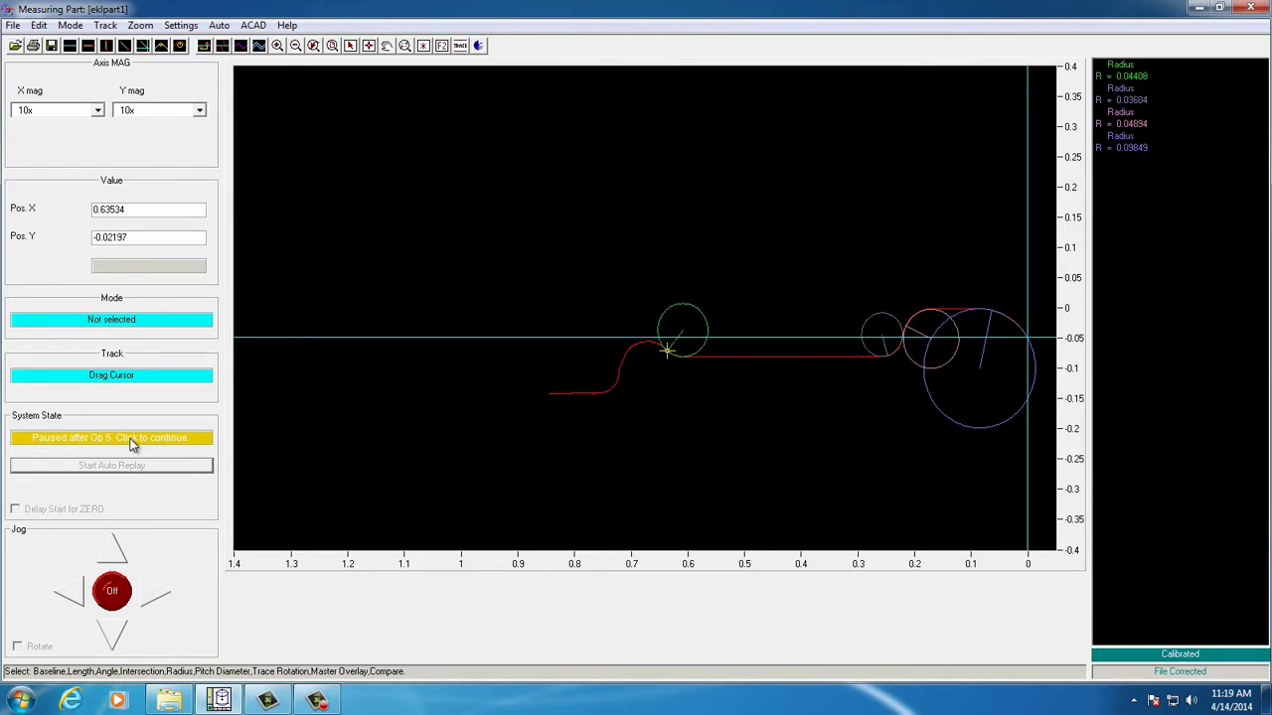
pyautogui.click(133, 444)
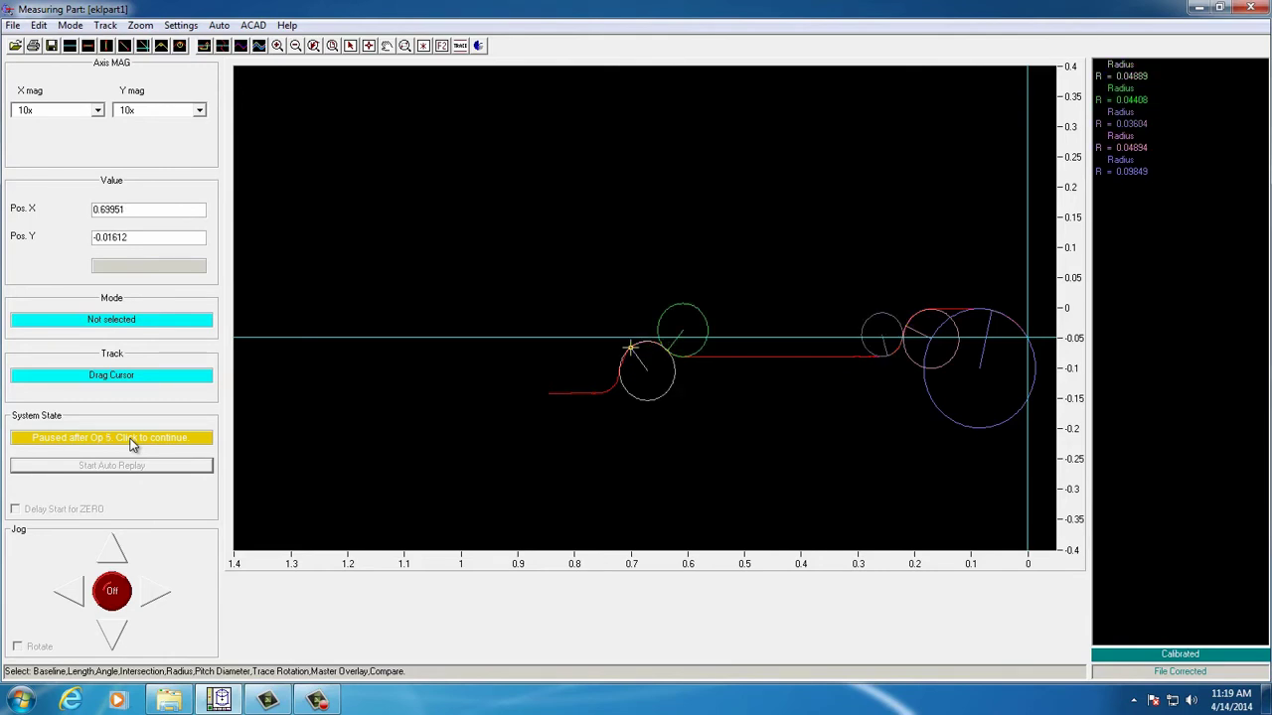
pyautogui.click(133, 444)
pyautogui.click(133, 444)
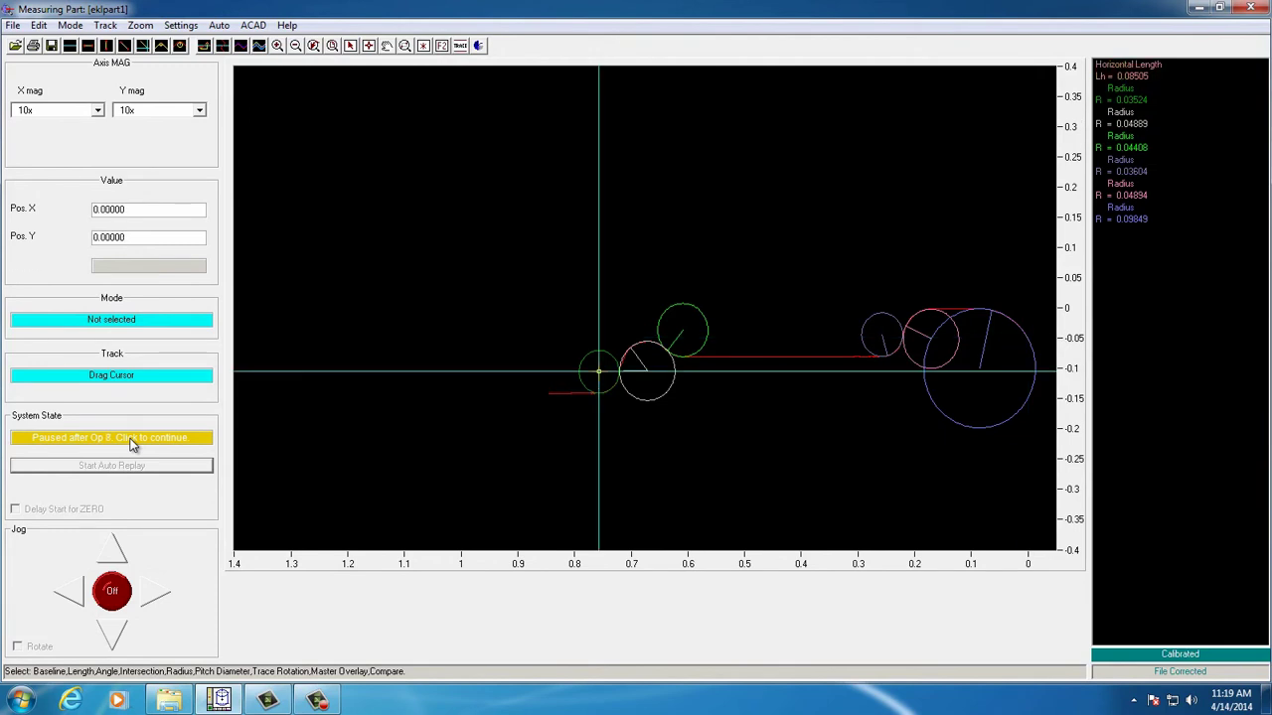
pyautogui.click(133, 444)
pyautogui.click(134, 444)
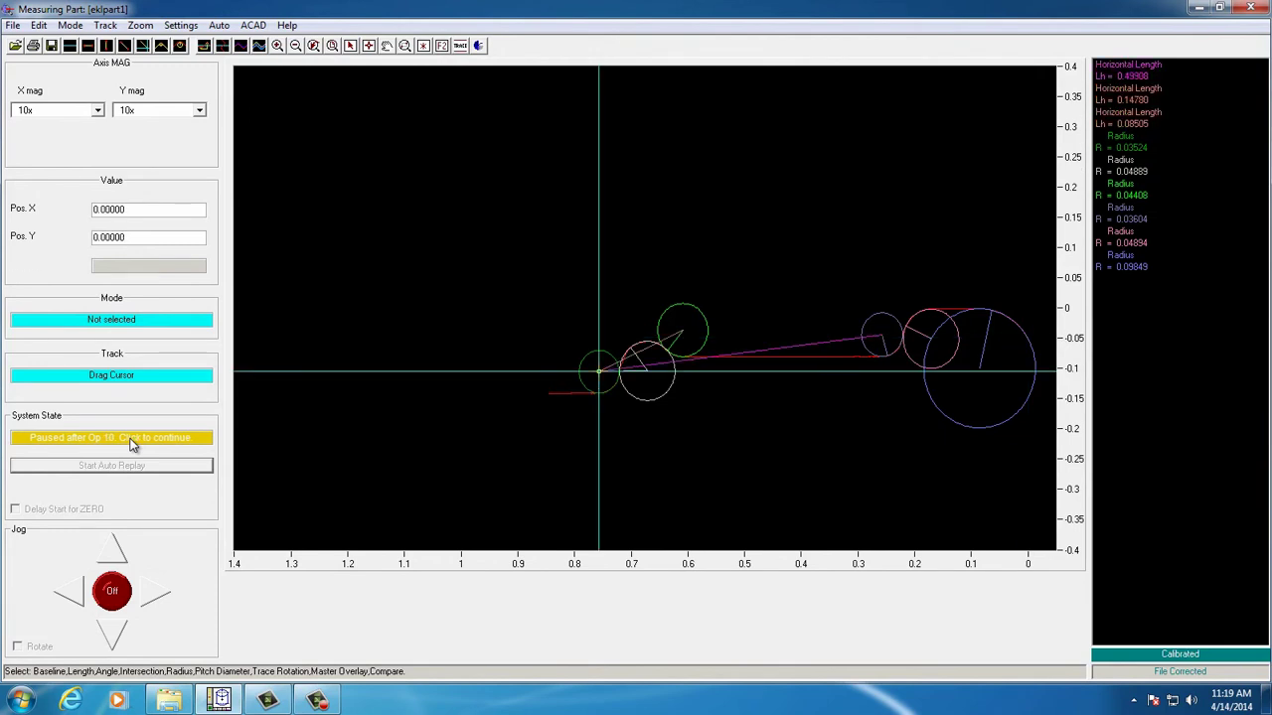
pyautogui.click(133, 444)
pyautogui.click(133, 444)
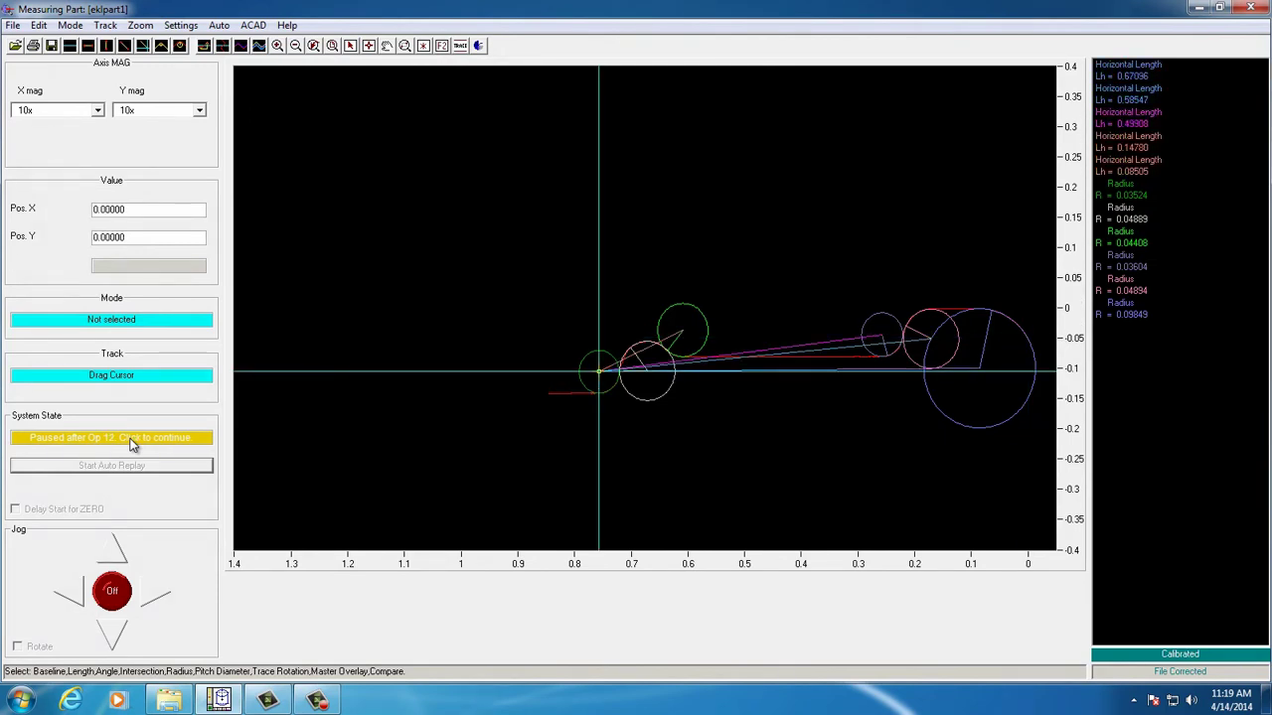
pyautogui.click(133, 444)
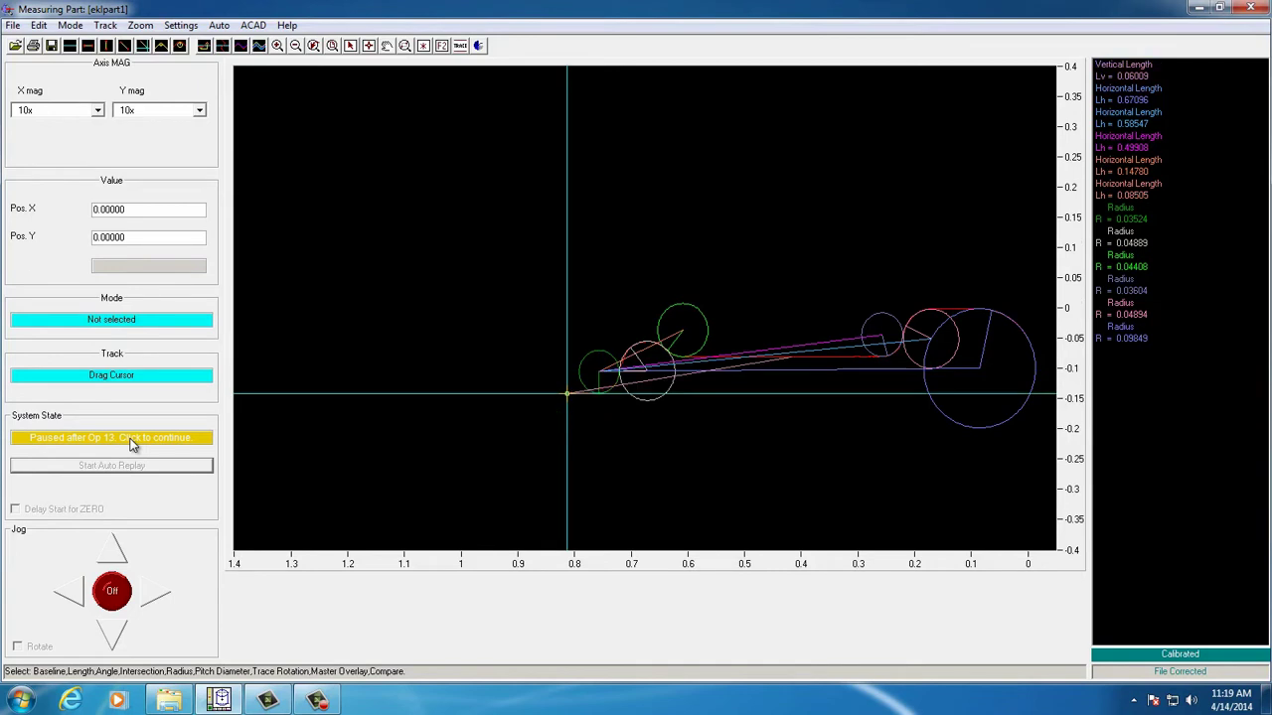
pyautogui.click(133, 444)
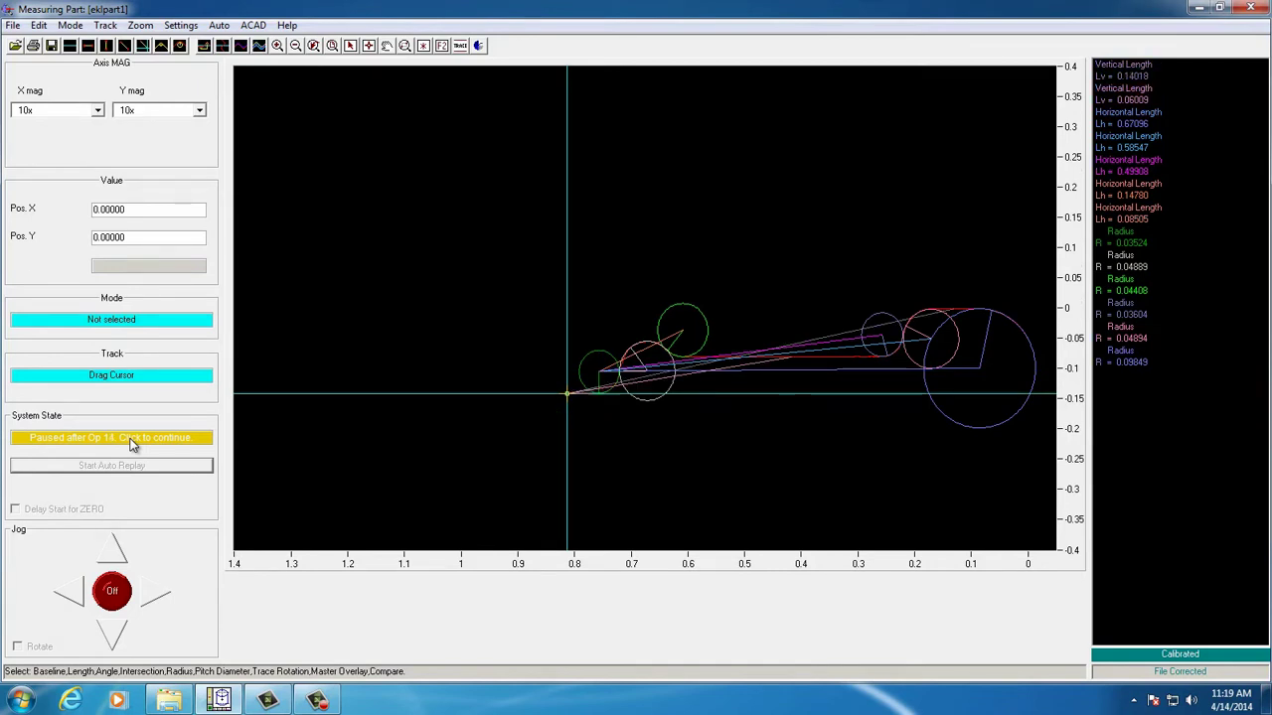
pyautogui.click(133, 445)
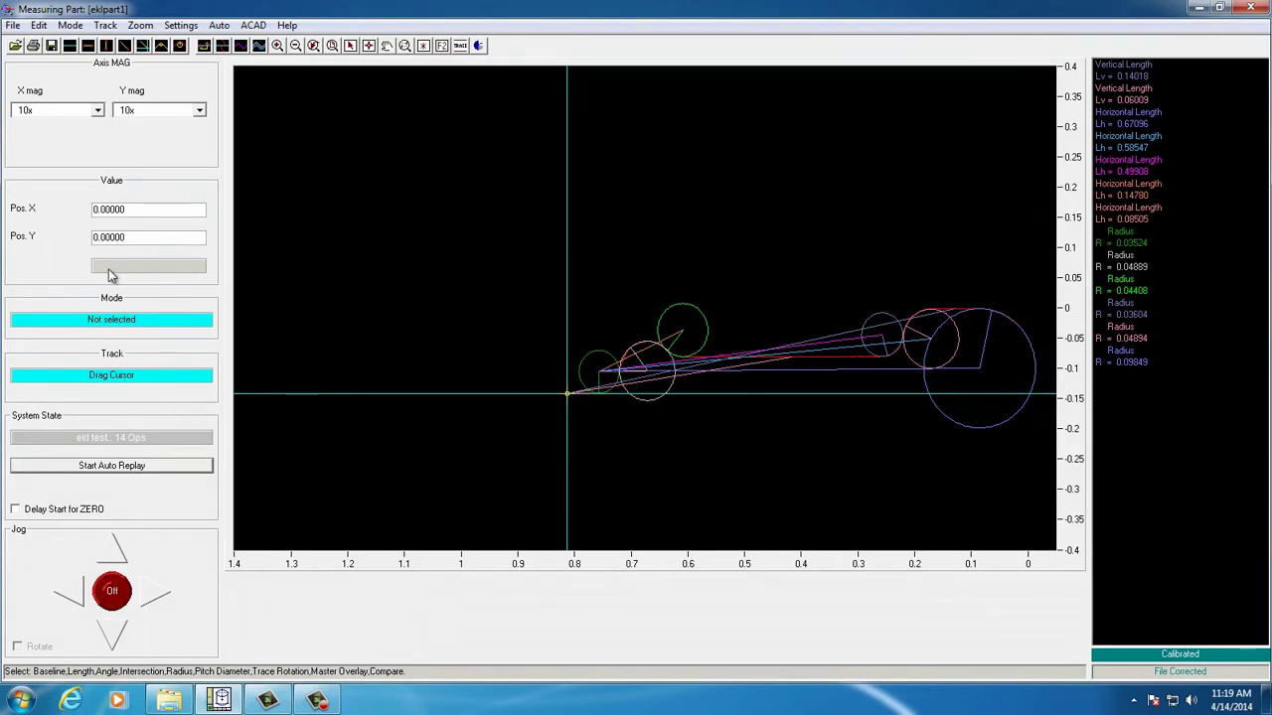
# Step: Reload the eklpart1.PTF trace
pyautogui.click(15, 46)
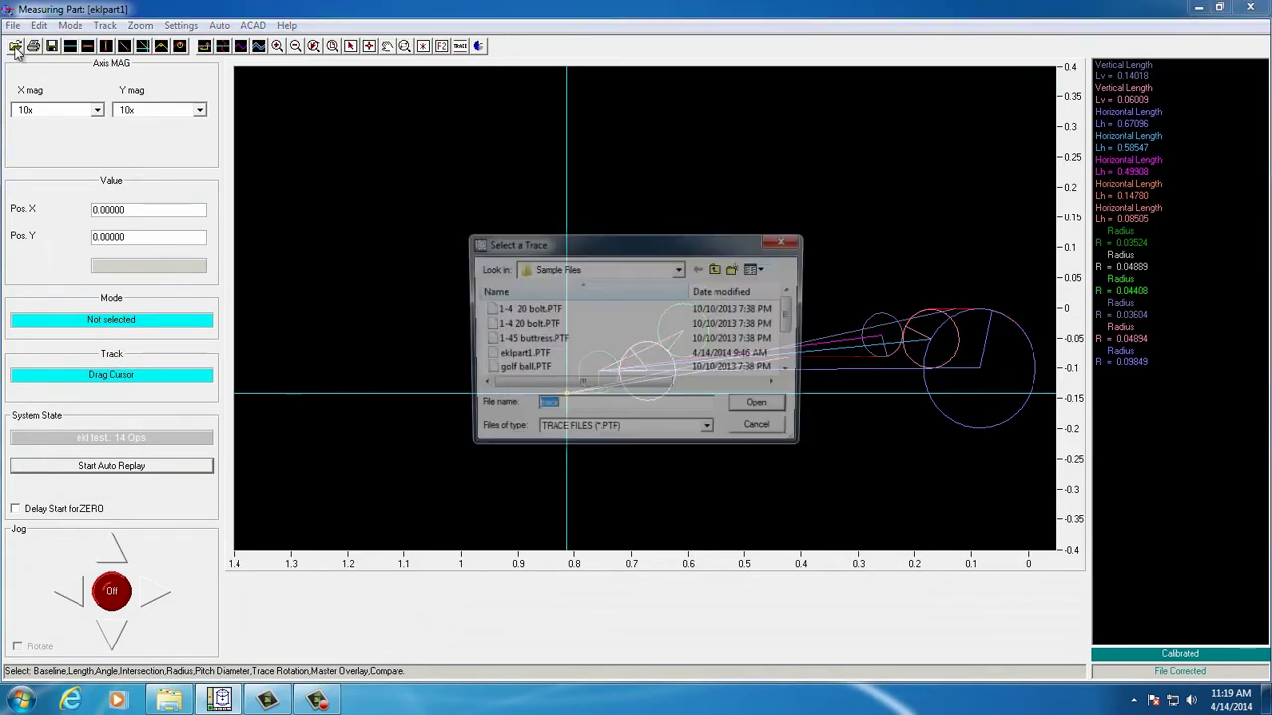
pyautogui.click(501, 354)
pyautogui.doubleClick(501, 354)
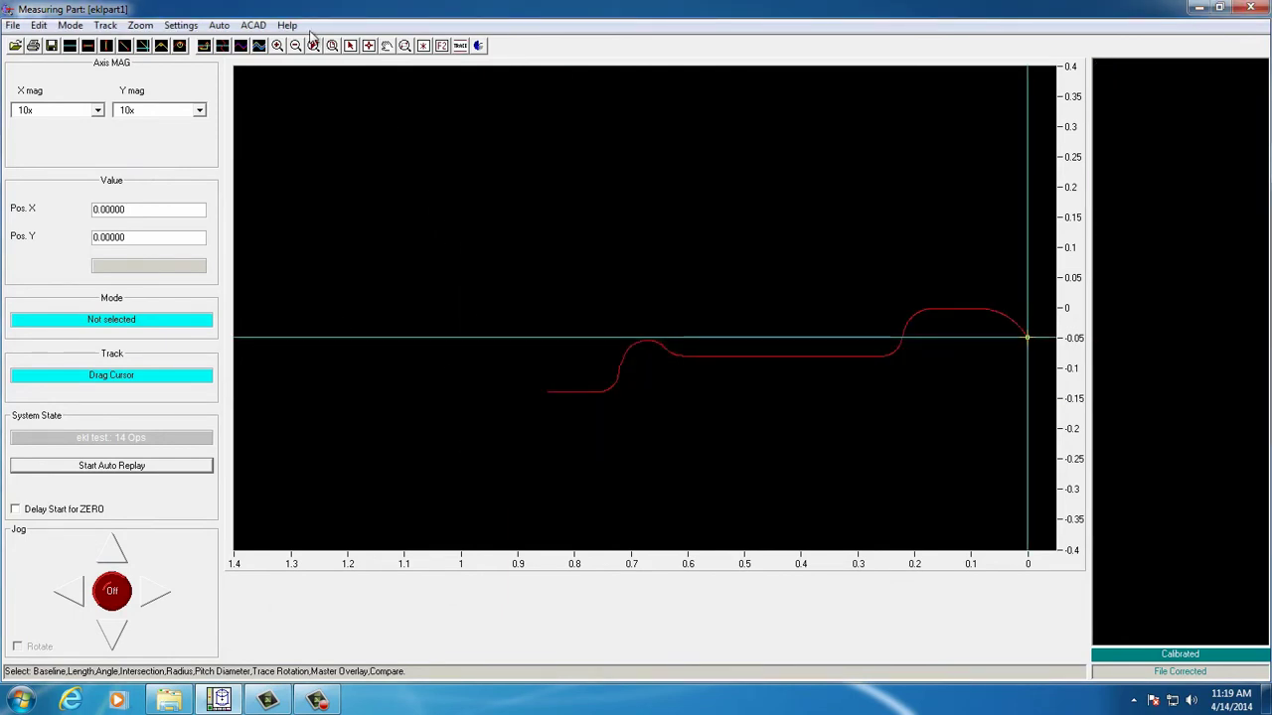
# Step: Turn off Replay with Pause and run all 14 operations in one pass
pyautogui.click(218, 25)
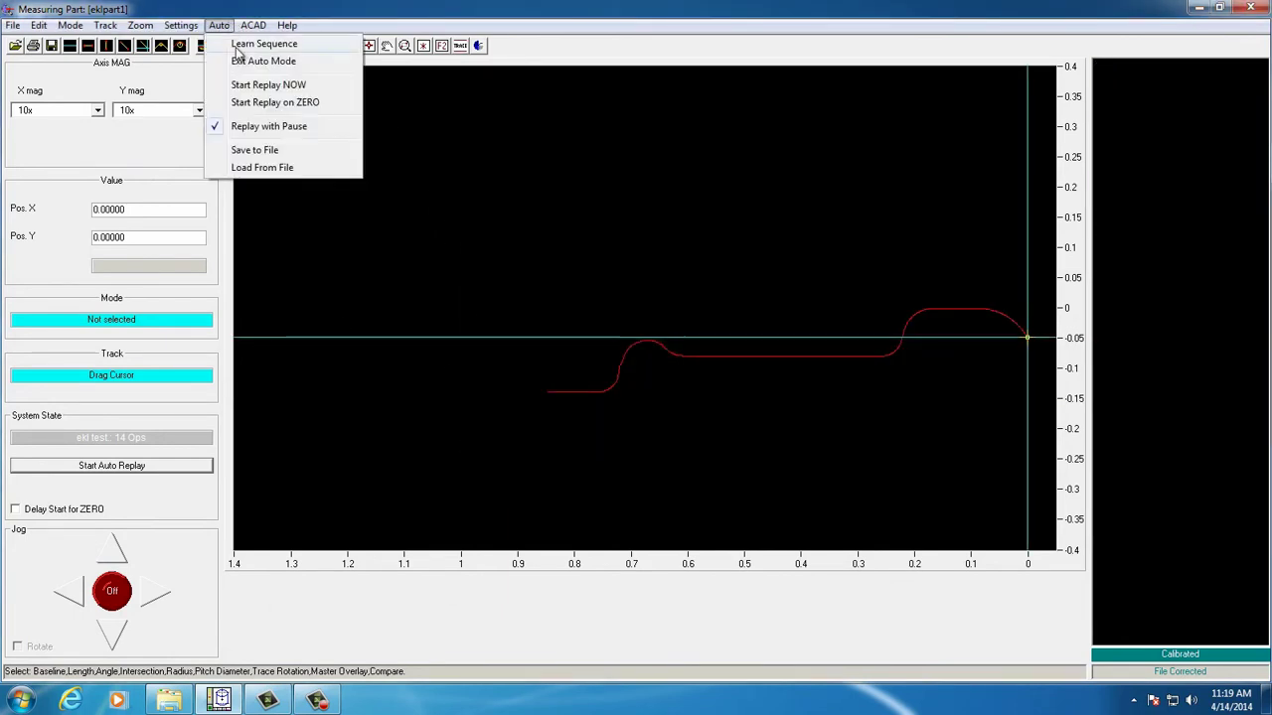
pyautogui.click(268, 127)
pyautogui.click(156, 469)
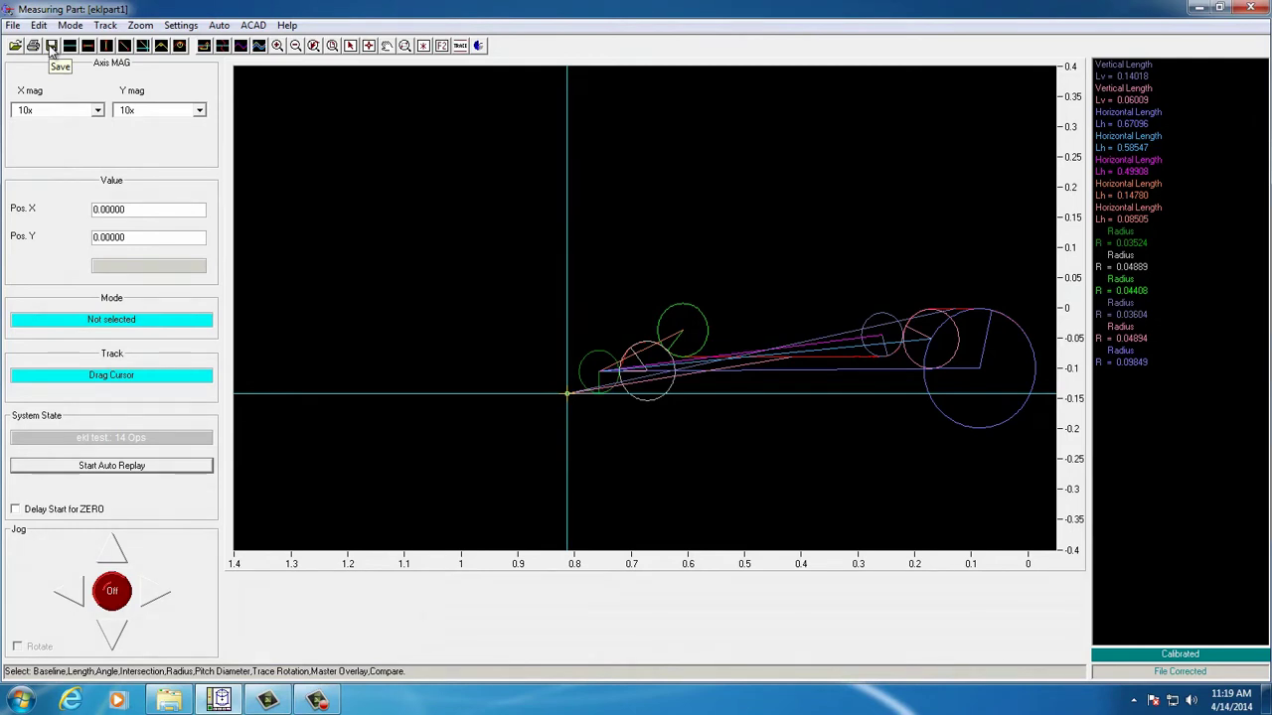
# Step: Load the hilo thread trace file
pyautogui.click(15, 46)
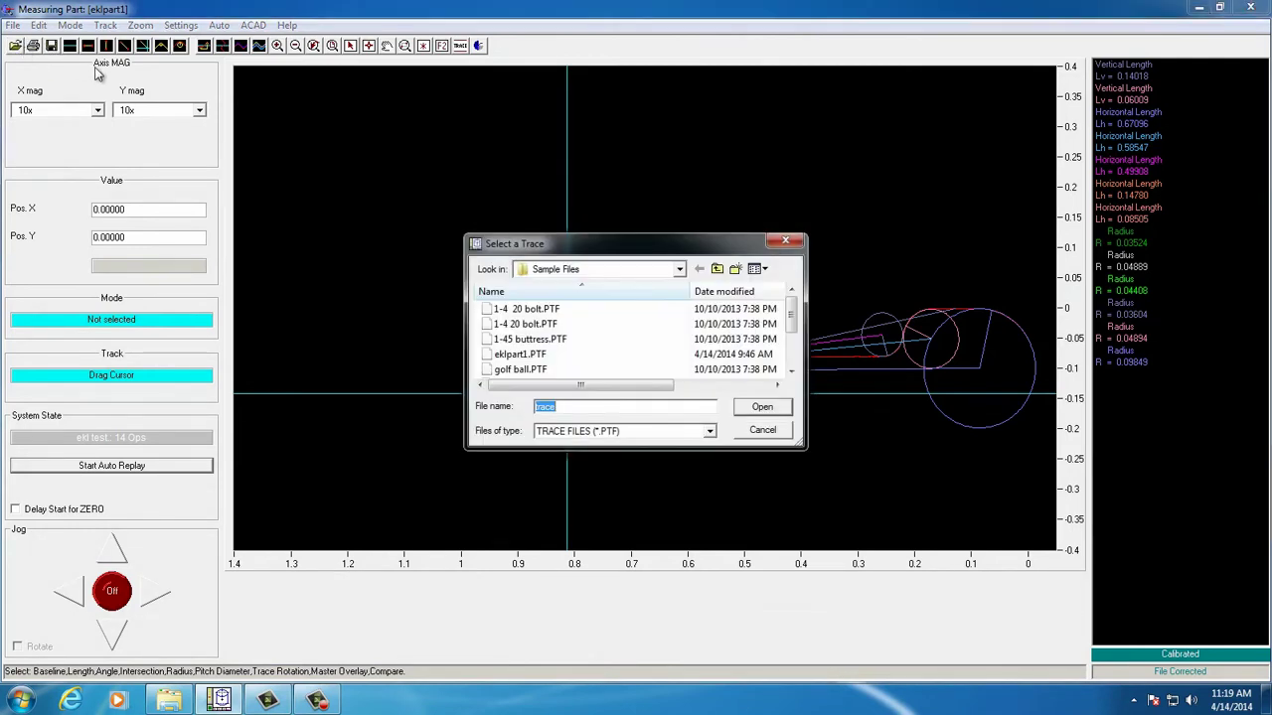
pyautogui.click(790, 371)
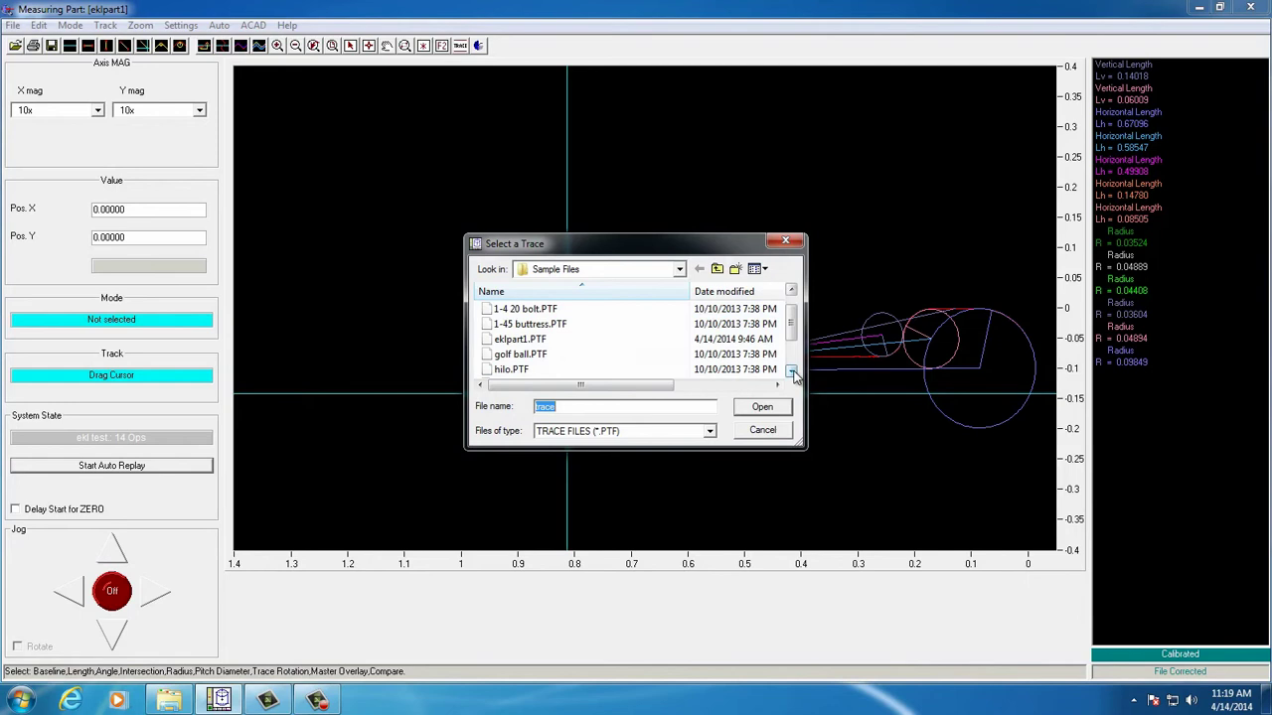
pyautogui.click(791, 371)
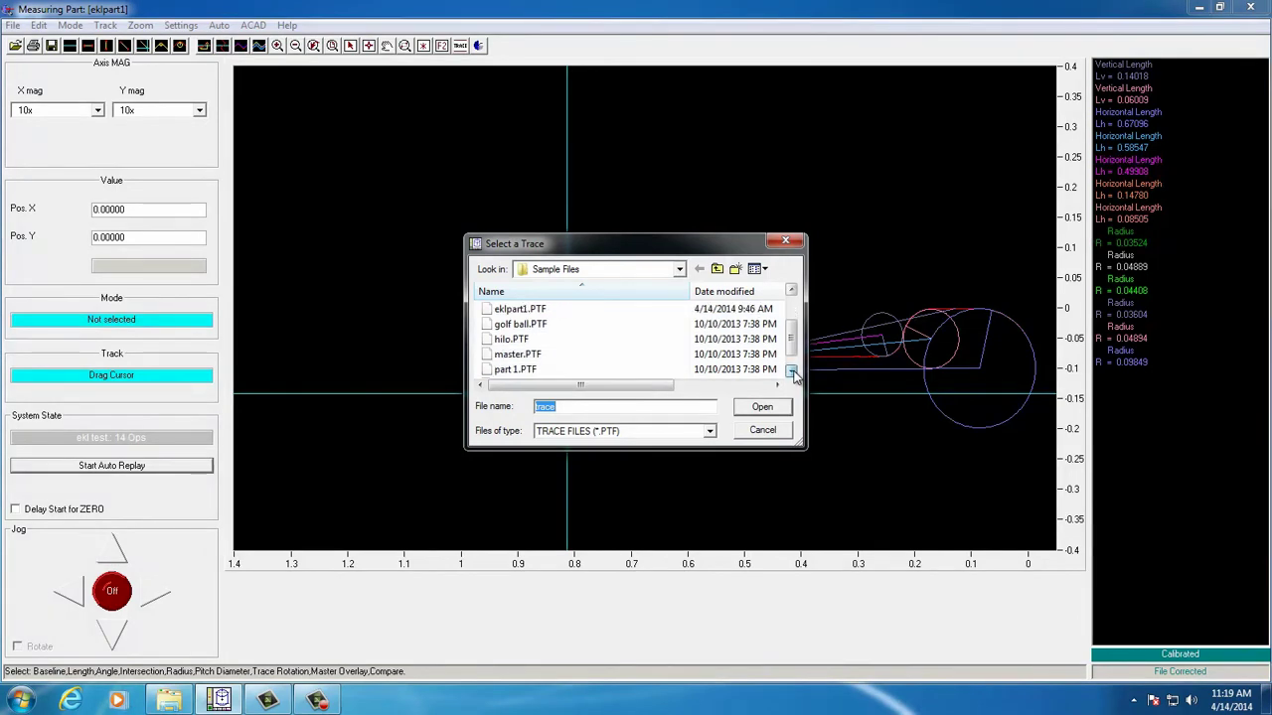
pyautogui.doubleClick(542, 339)
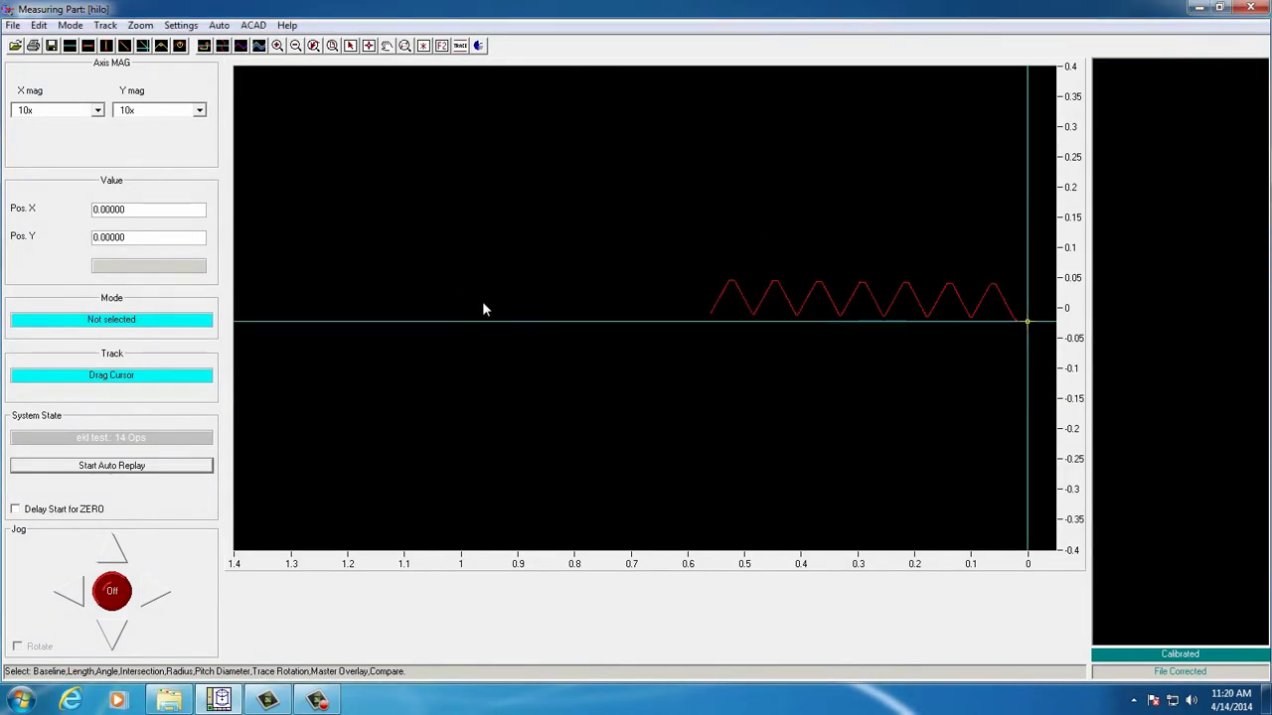
# Step: Level the thread trace with a baseline between two peaks and view it at 20x
pyautogui.click(70, 46)
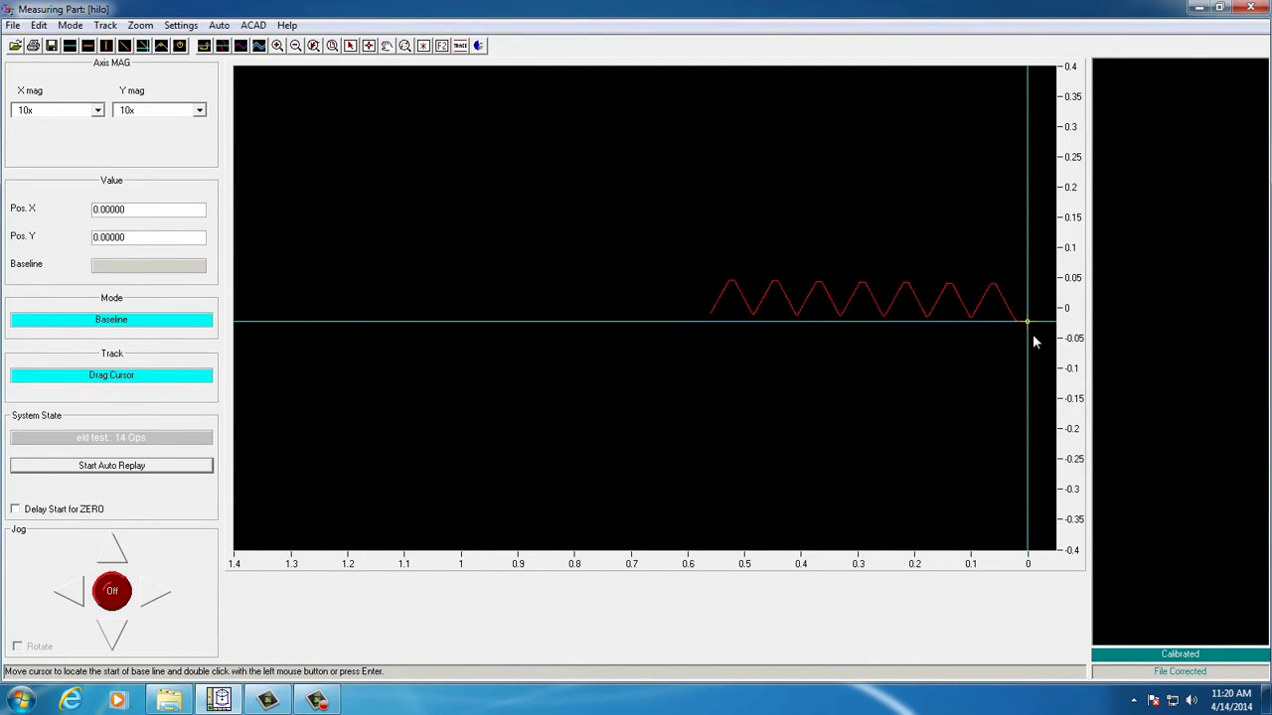
pyautogui.doubleClick(993, 283)
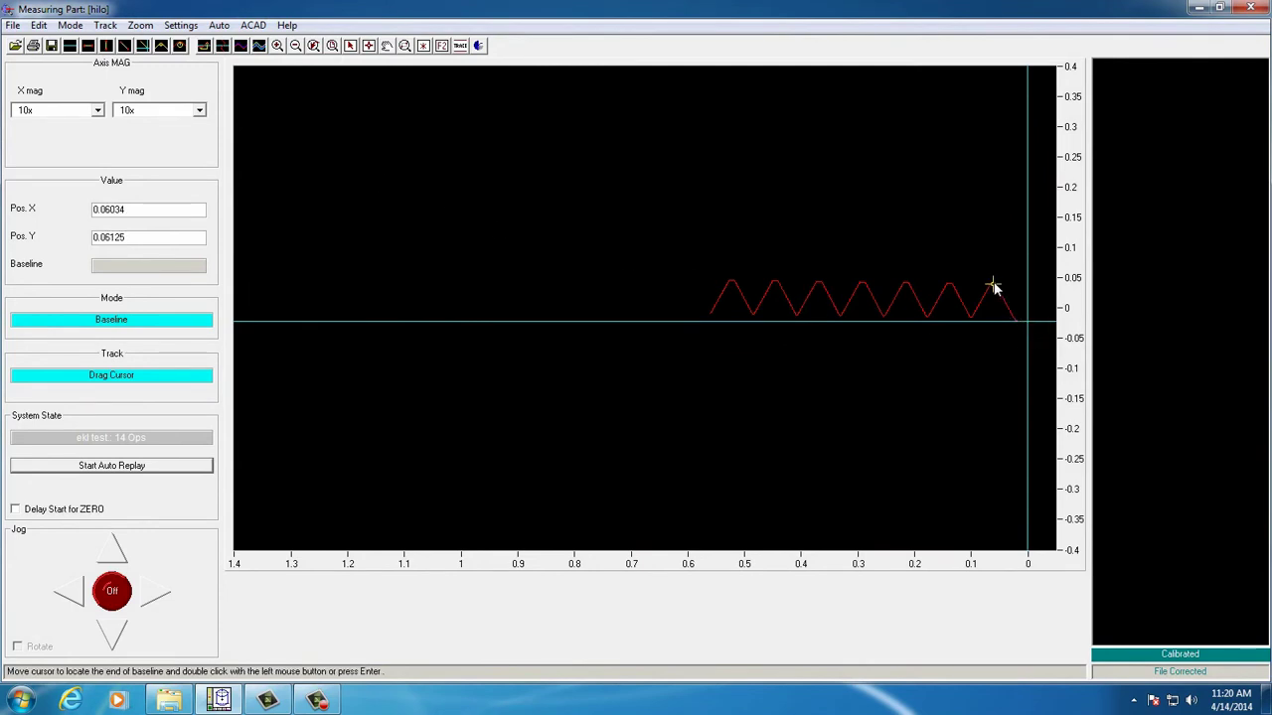
pyautogui.doubleClick(722, 223)
pyautogui.click(279, 46)
pyautogui.click(279, 46)
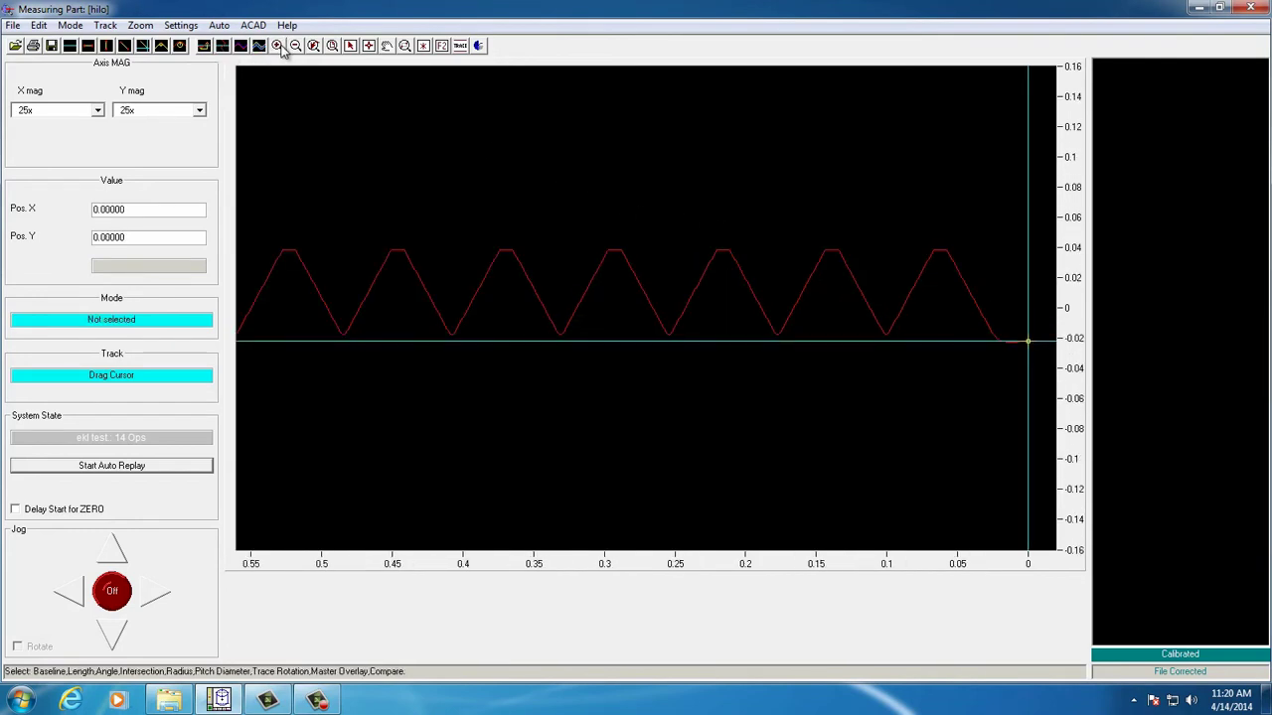
pyautogui.click(295, 46)
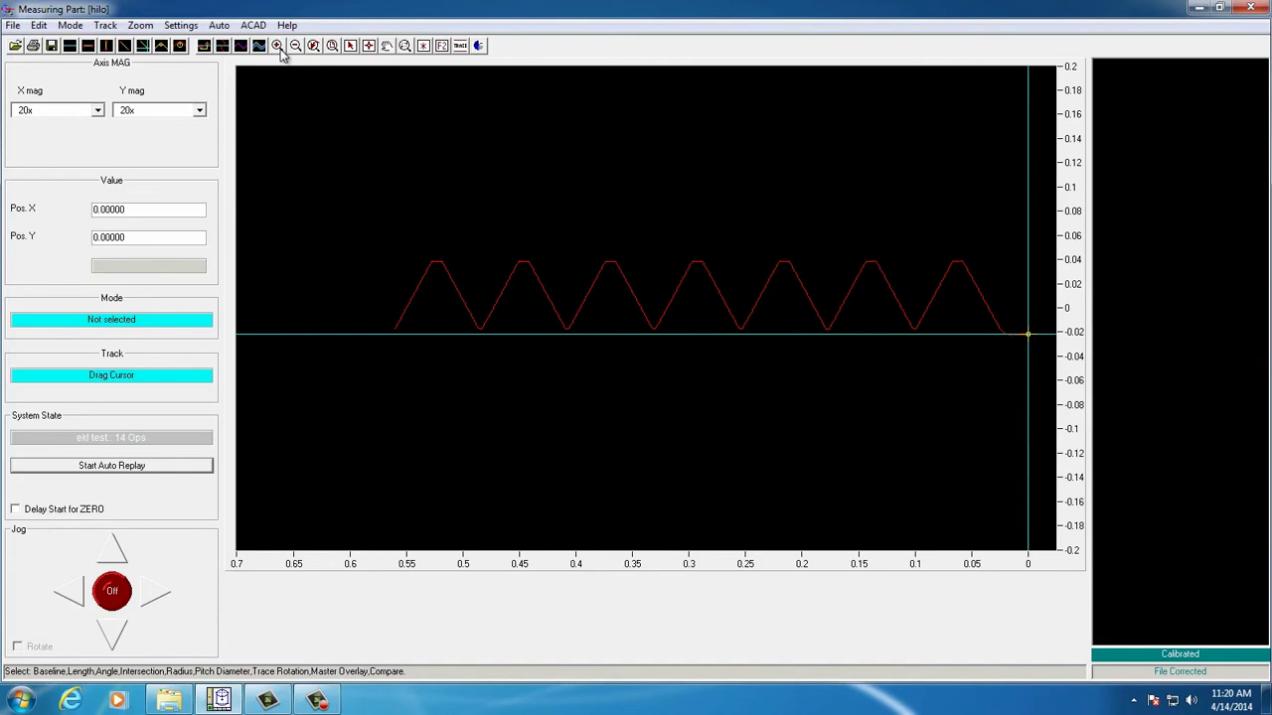
# Step: Measure flank intersections at two adjacent roots: 60.19314° at Xi 0.10034 and 60.28644° at Xi 0.17728
pyautogui.click(179, 46)
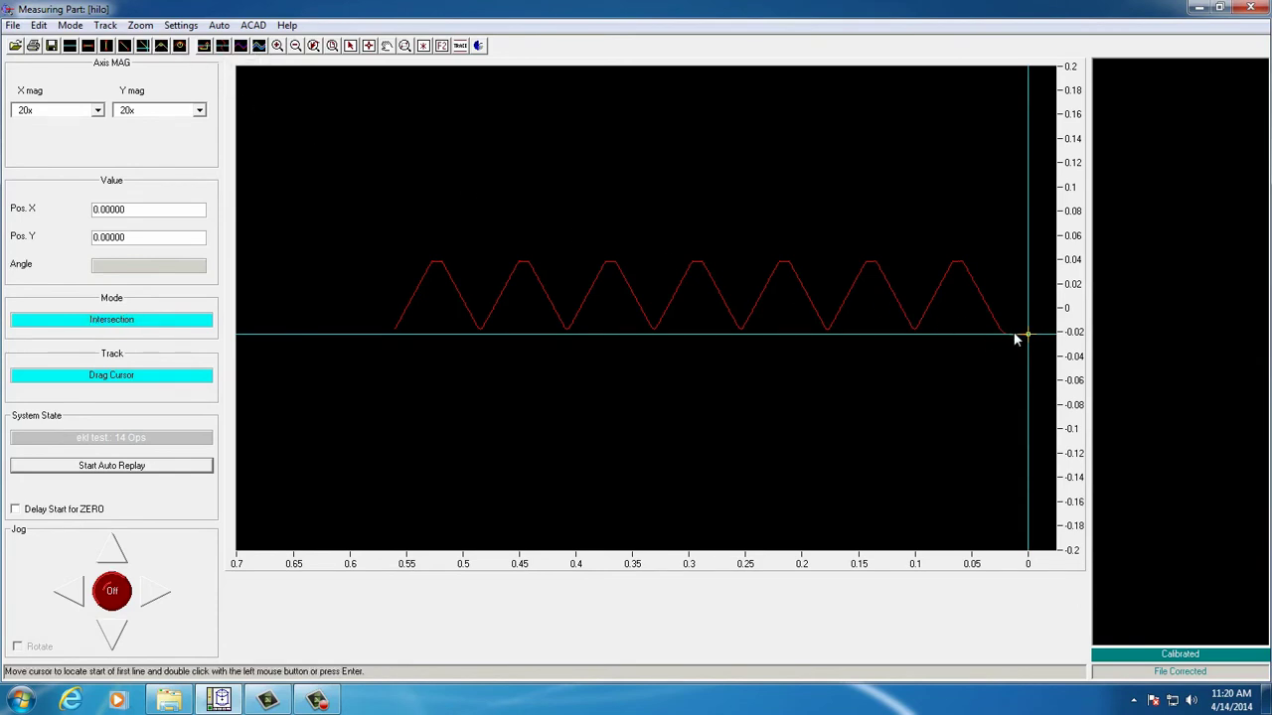
pyautogui.doubleClick(950, 277)
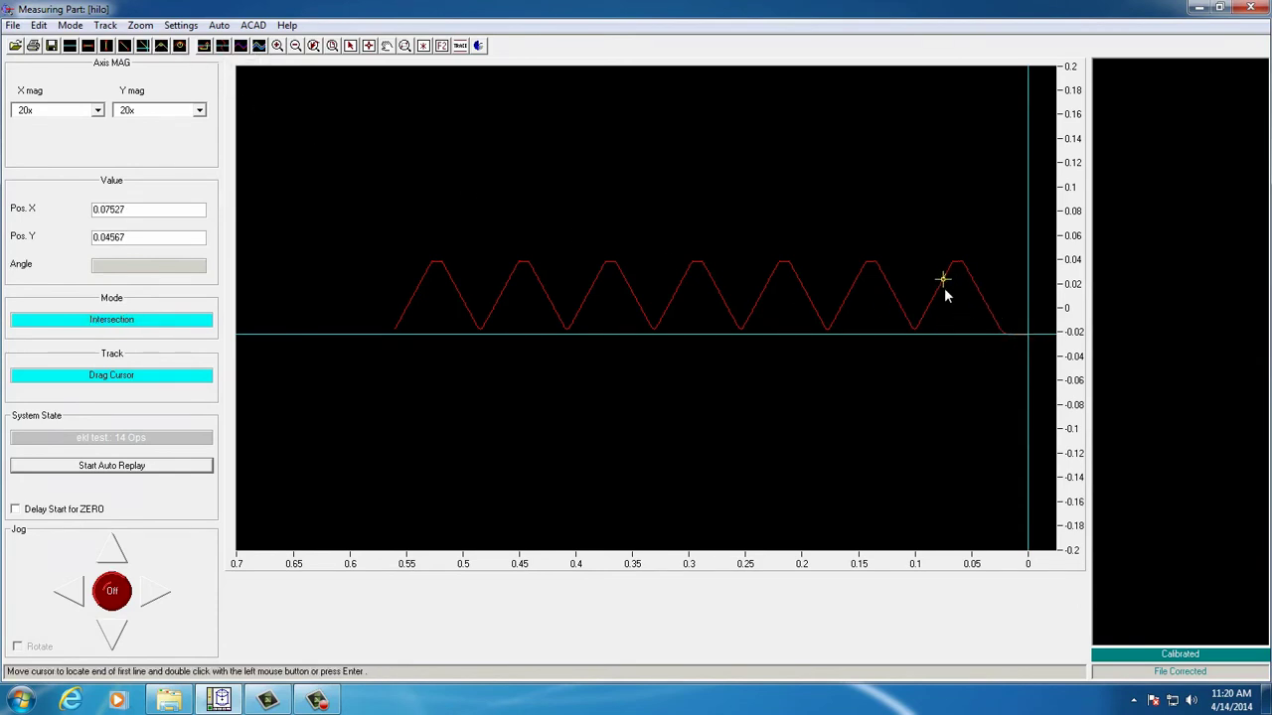
pyautogui.doubleClick(921, 317)
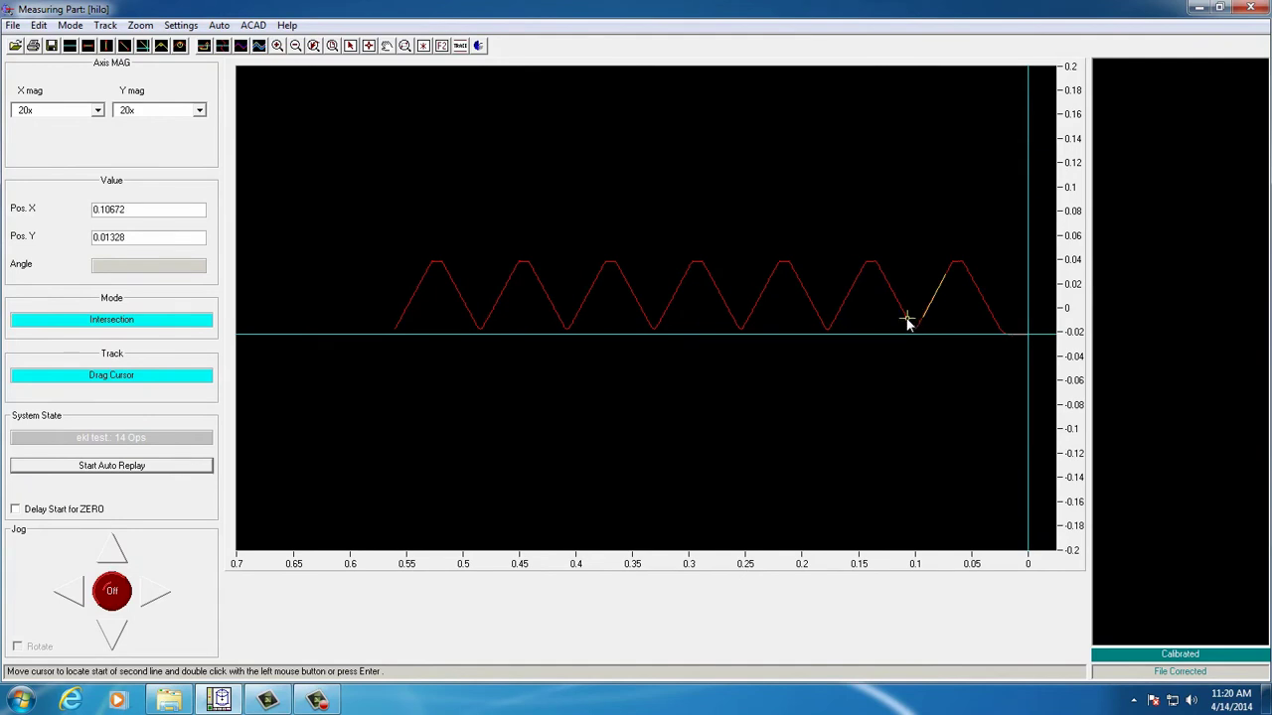
pyautogui.doubleClick(906, 320)
pyautogui.doubleClick(883, 277)
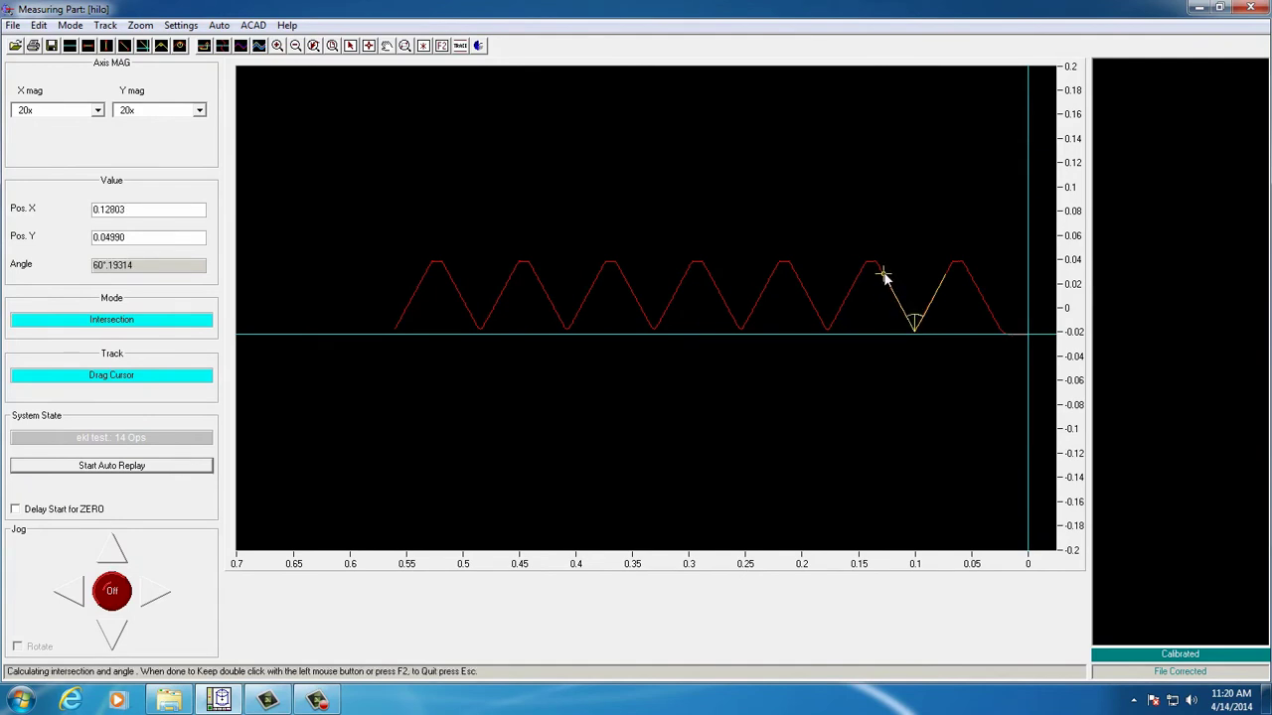
pyautogui.doubleClick(884, 277)
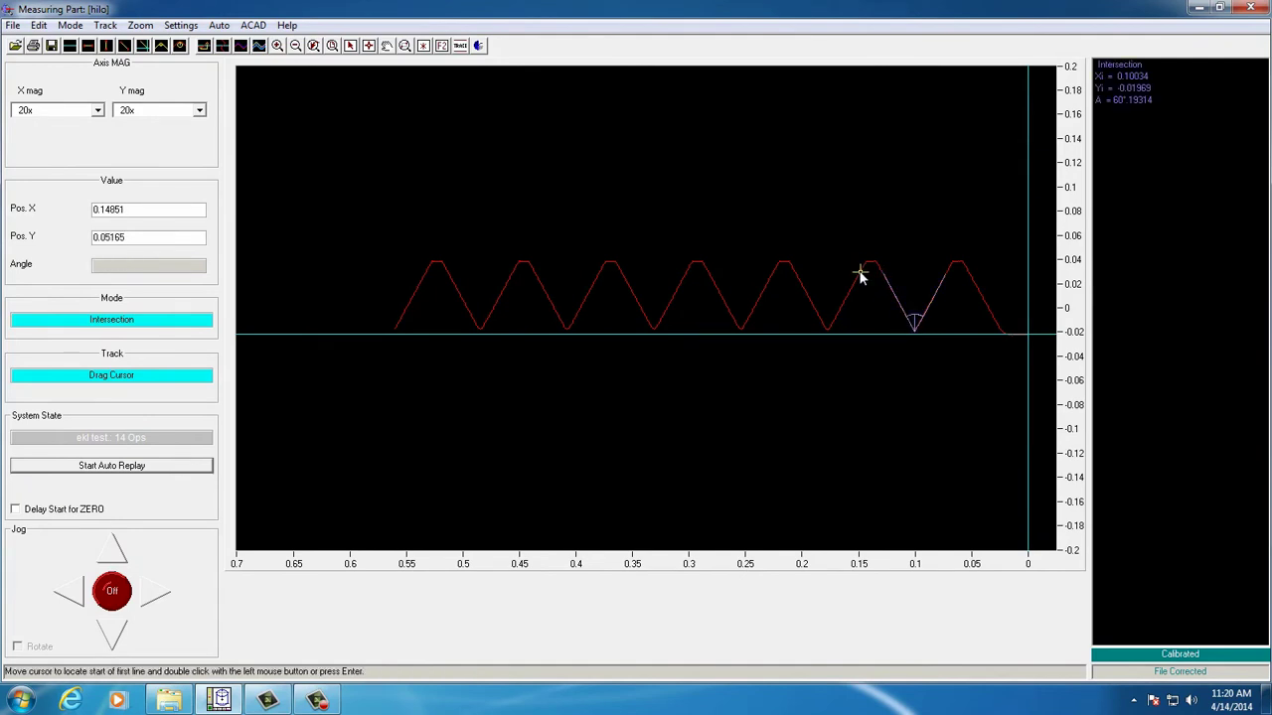
pyautogui.doubleClick(831, 324)
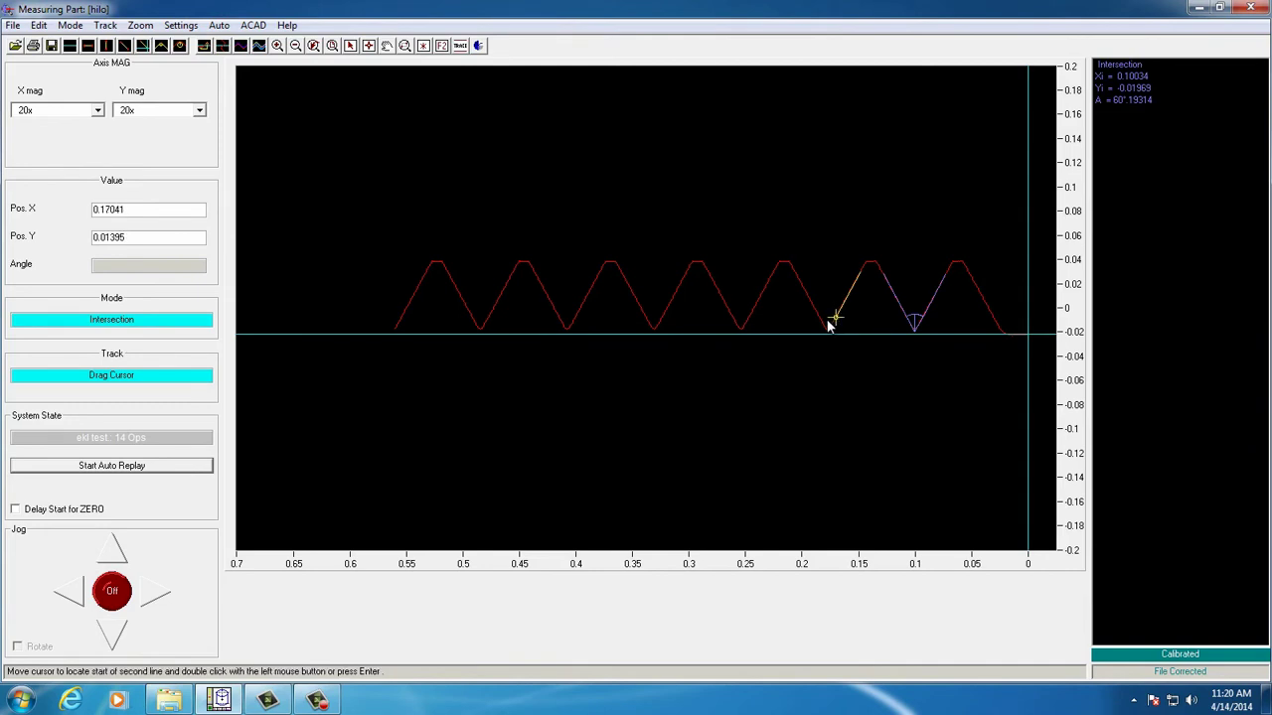
pyautogui.doubleClick(821, 320)
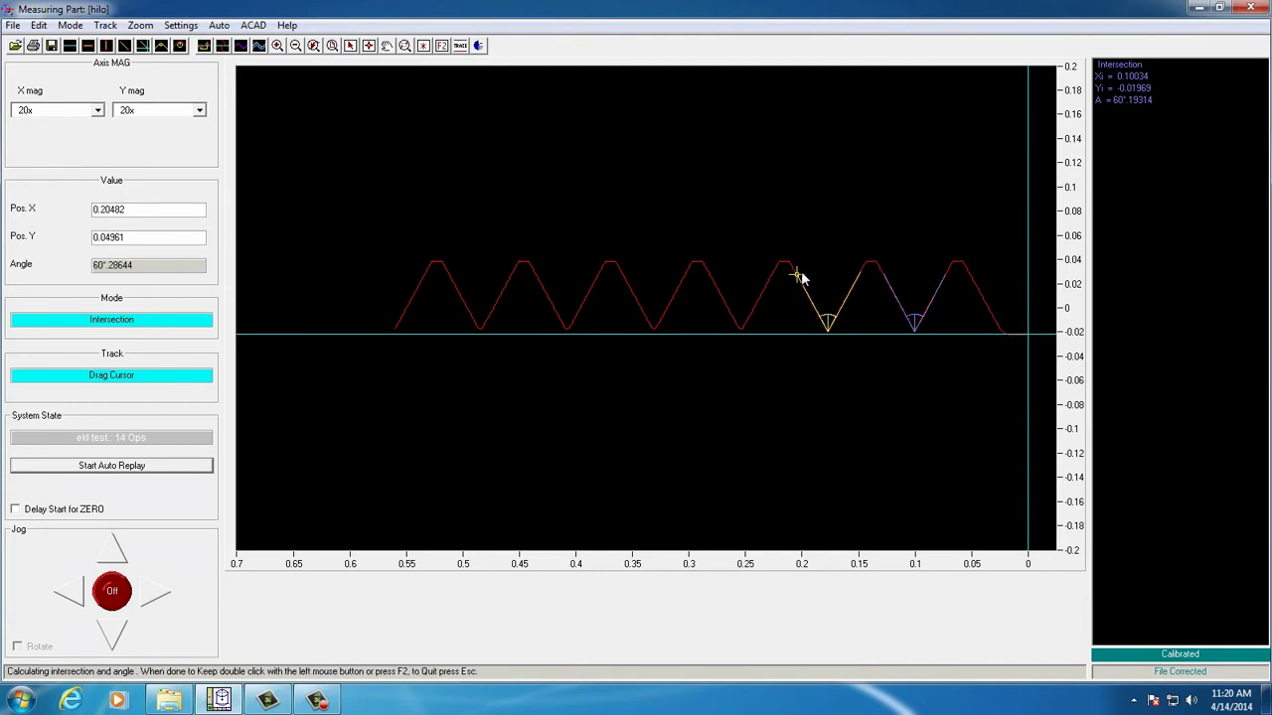
pyautogui.doubleClick(800, 278)
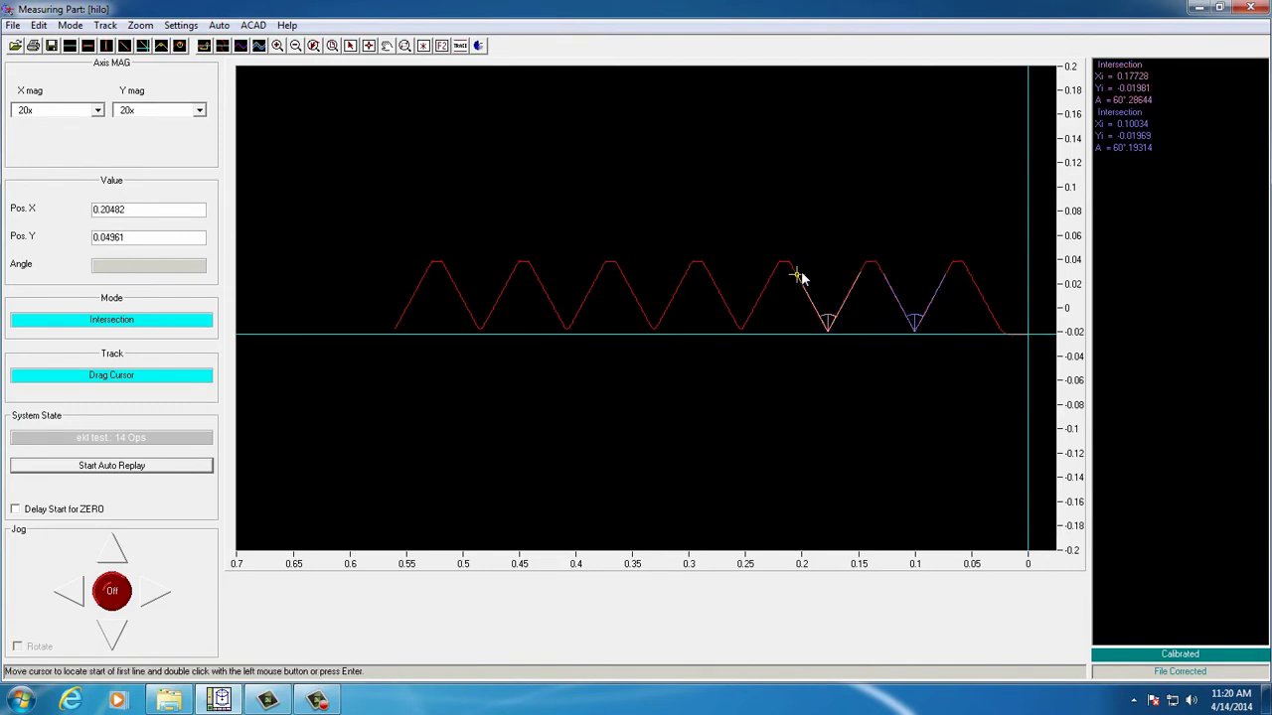
# Step: Set the datum at the last intersection and record Lh = 0.07695 to the other root
pyautogui.click(919, 369)
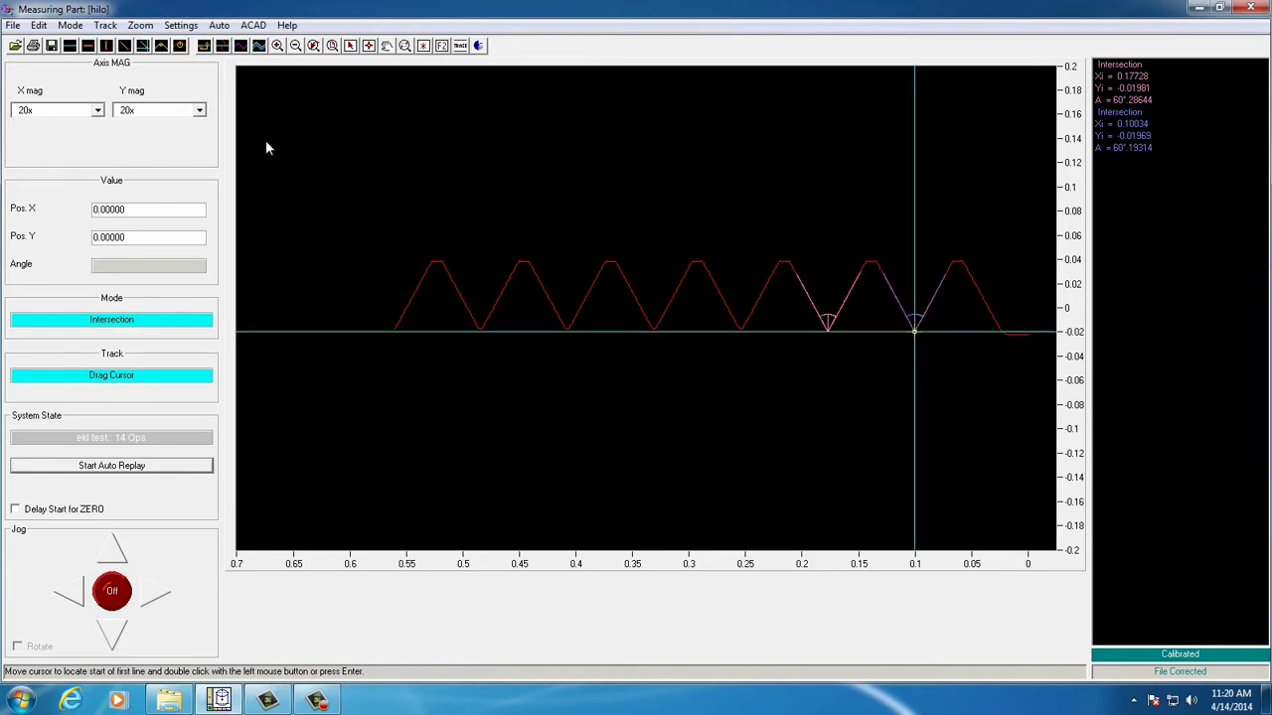
pyautogui.click(88, 46)
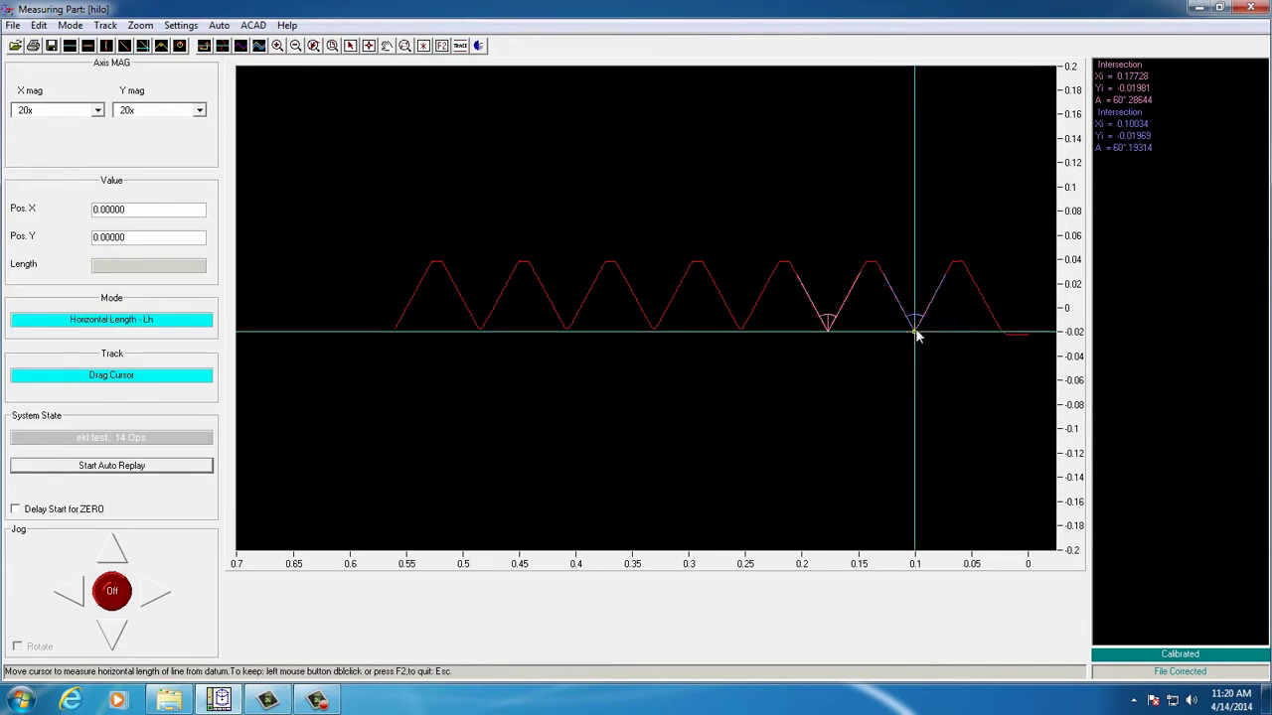
pyautogui.doubleClick(820, 378)
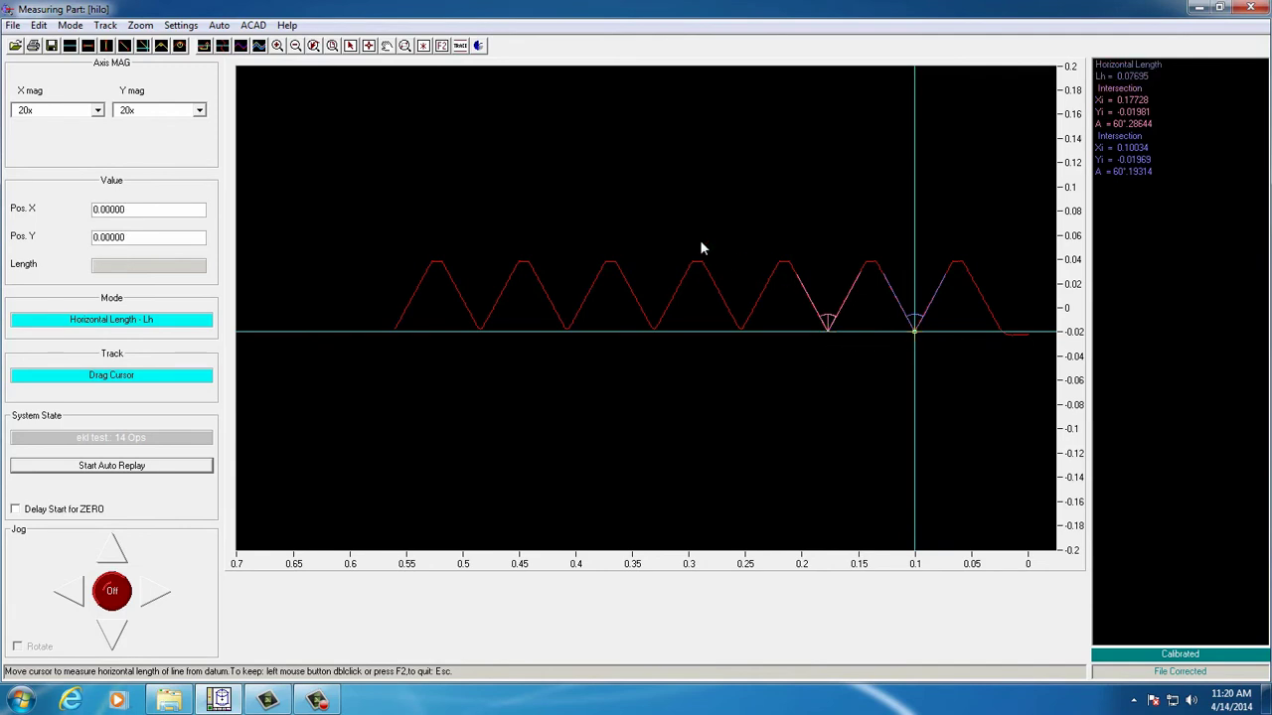
# Step: Record a vertical length Lv = 0.05807 from the datum up to the peak
pyautogui.click(106, 46)
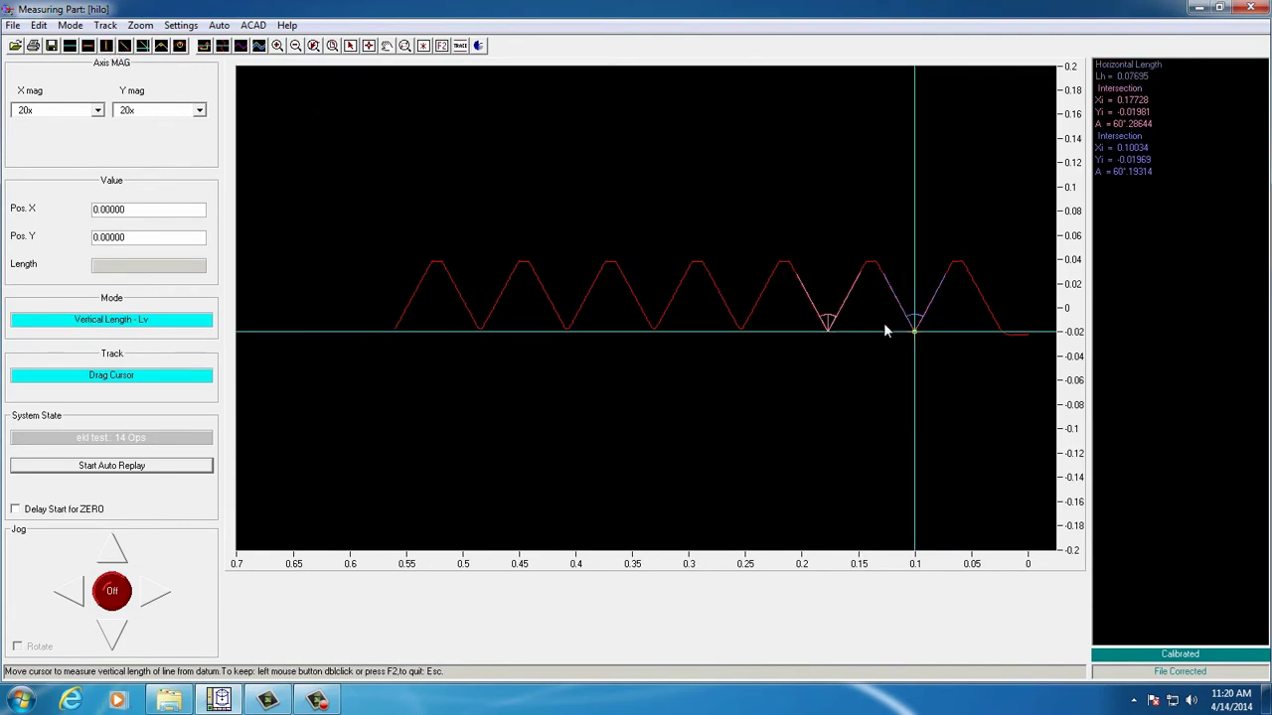
pyautogui.moveTo(917, 338); pyautogui.dragTo(871, 264)
pyautogui.doubleClick(871, 265)
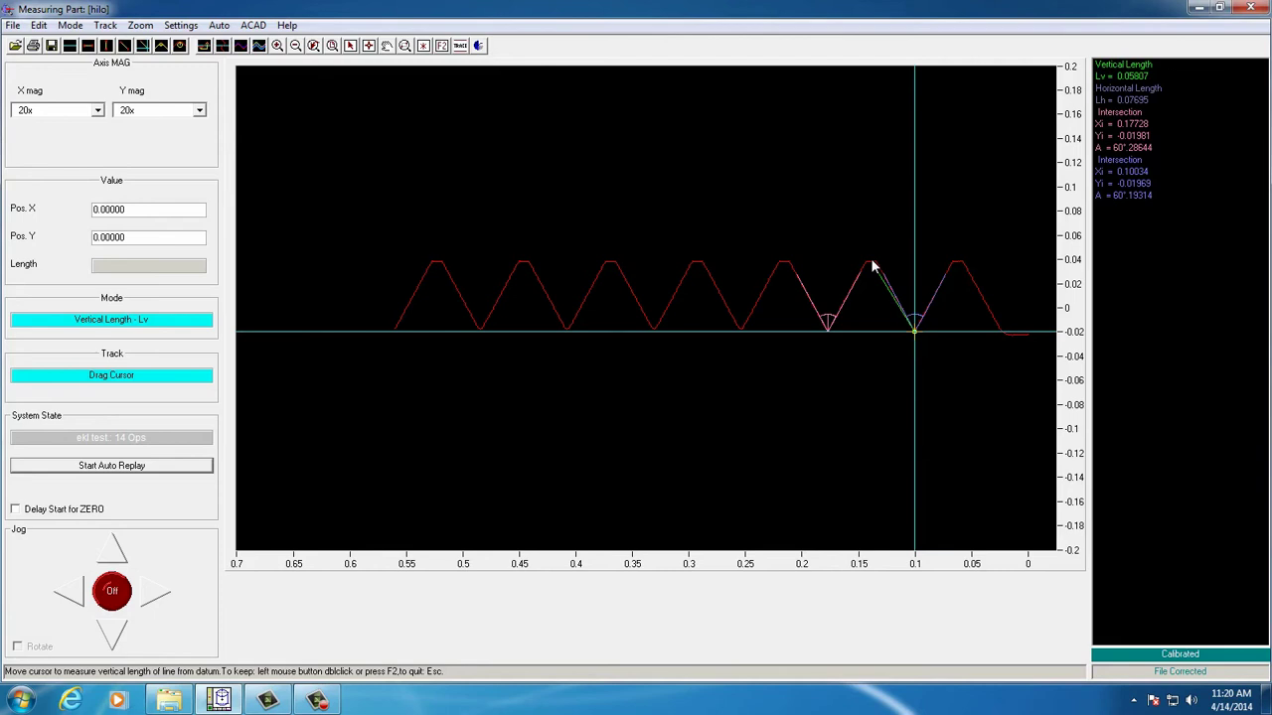
# Step: Reload hilo.PTF to clear the earlier measurements
pyautogui.click(15, 46)
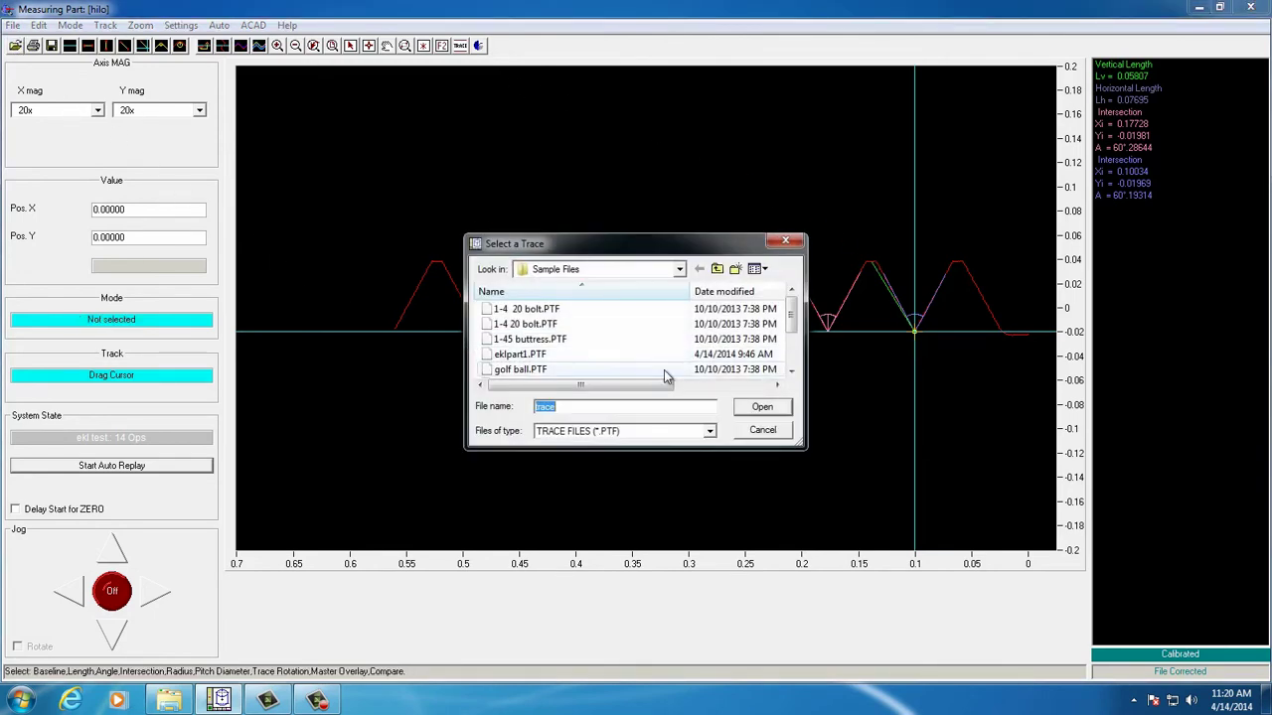
pyautogui.click(790, 371)
pyautogui.click(791, 371)
pyautogui.doubleClick(505, 356)
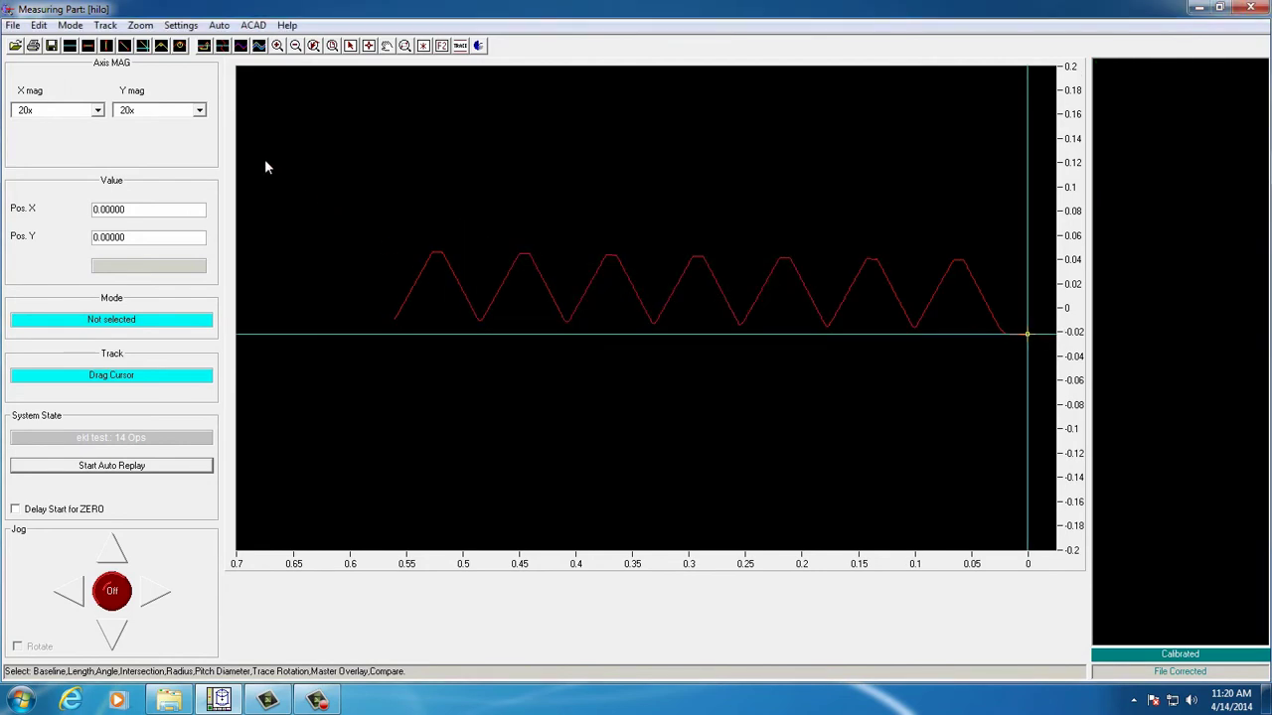
# Step: Level the trace with a new baseline across its peaks so all seven sit at 0.04
pyautogui.click(69, 46)
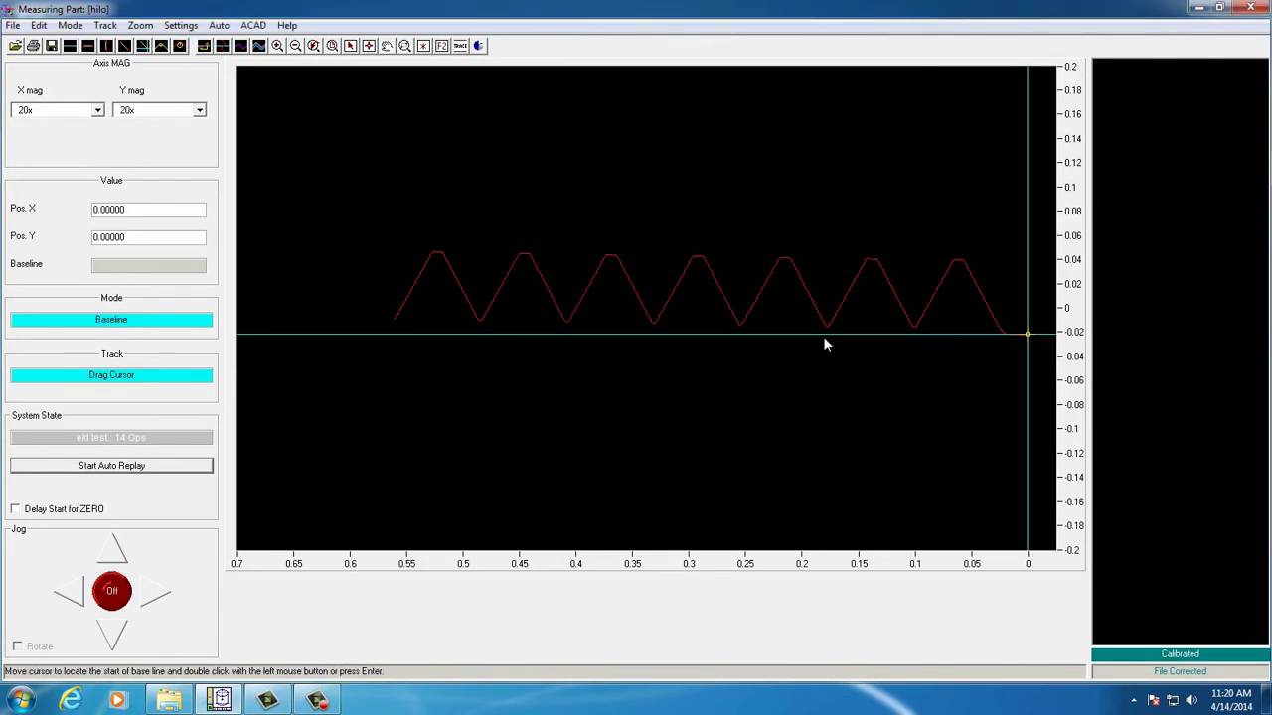
pyautogui.doubleClick(958, 261)
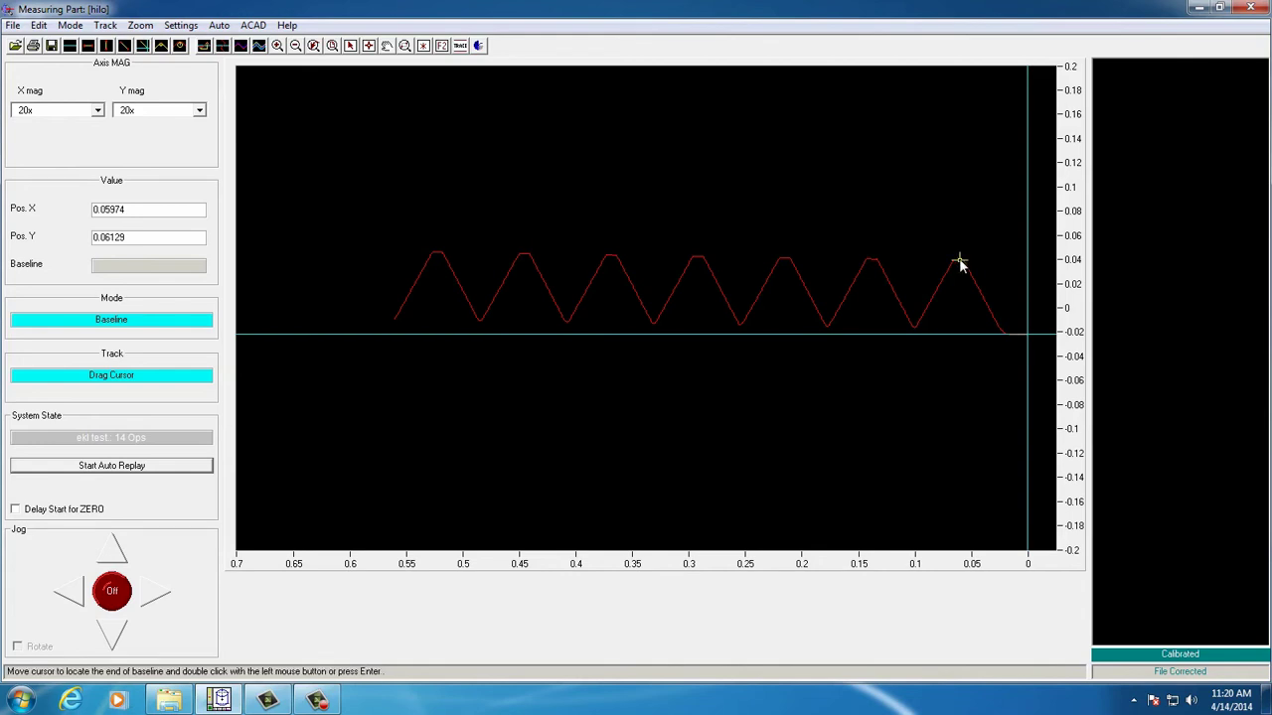
pyautogui.doubleClick(435, 229)
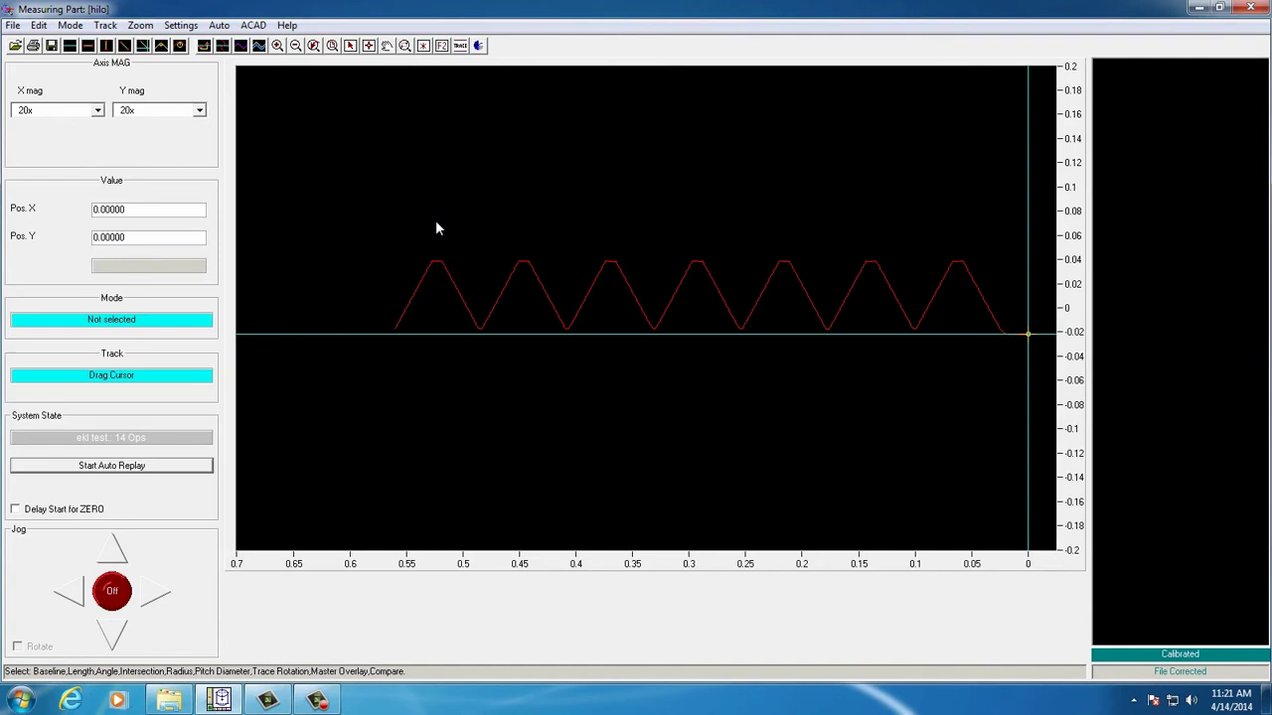
# Step: Change the jog step in the measurement settings to 0.005 inches
pyautogui.click(177, 26)
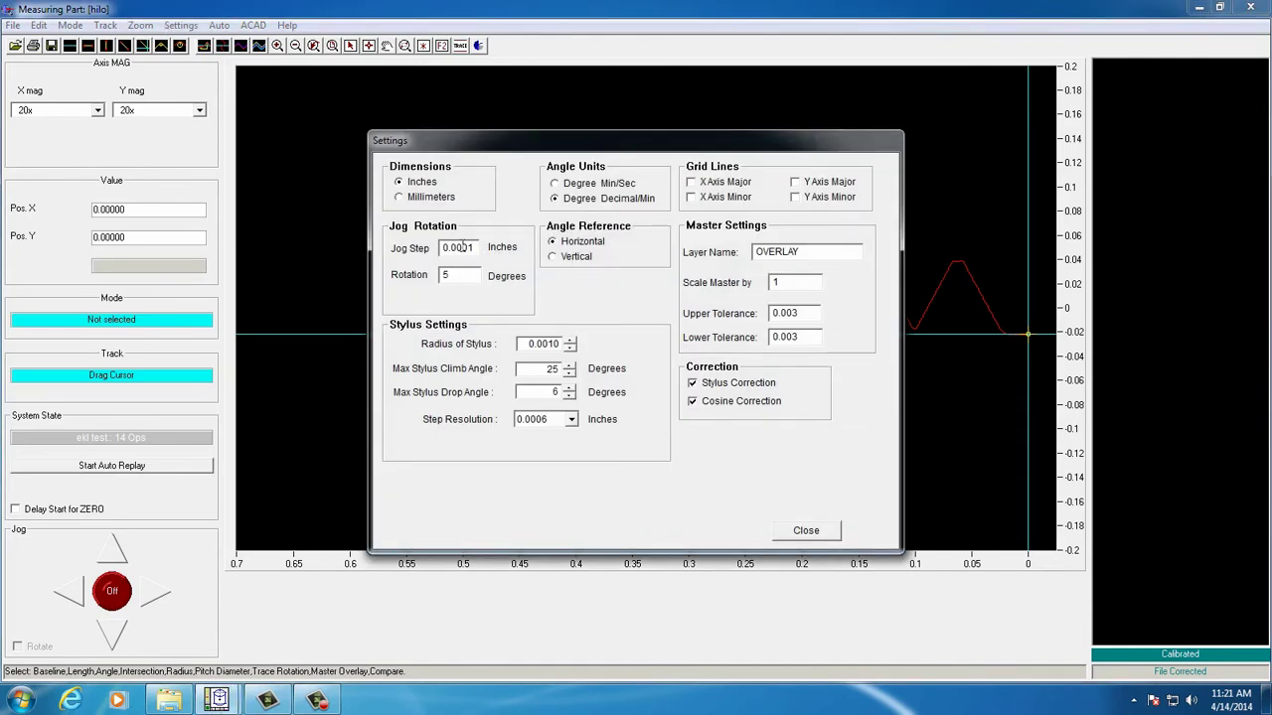
pyautogui.moveTo(463, 248); pyautogui.dragTo(488, 255)
pyautogui.write('5')
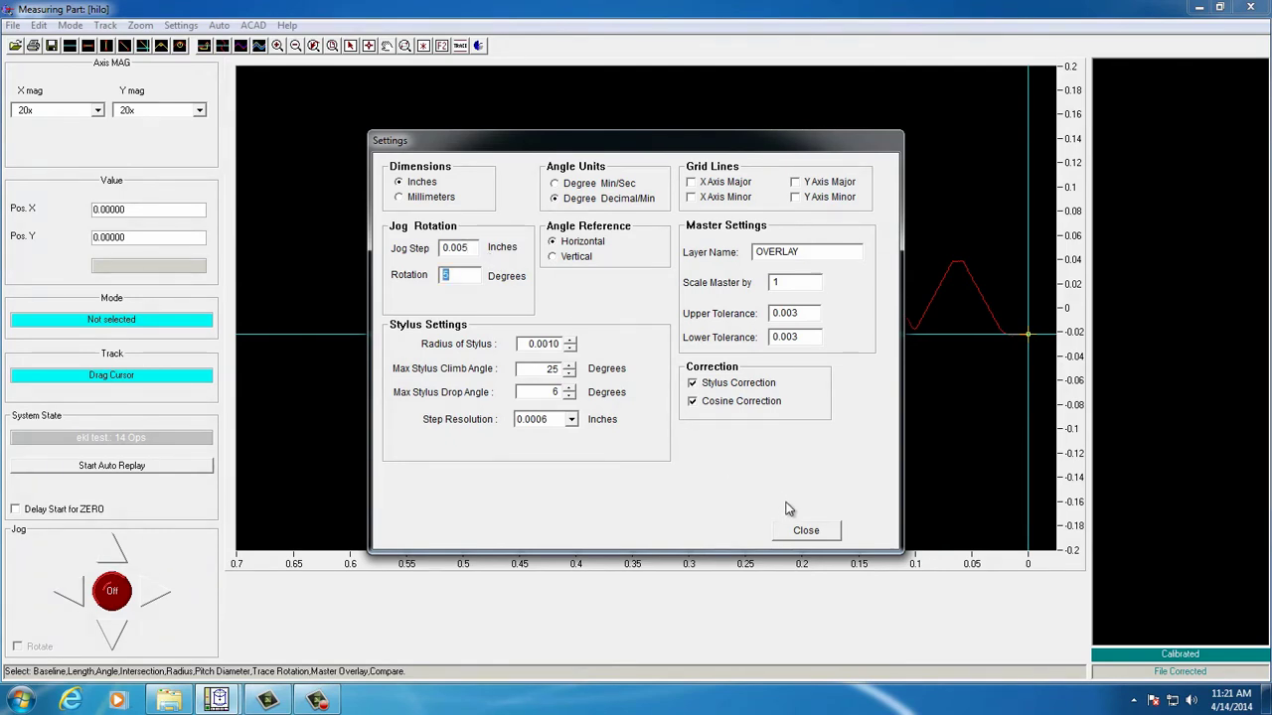
pyautogui.click(812, 530)
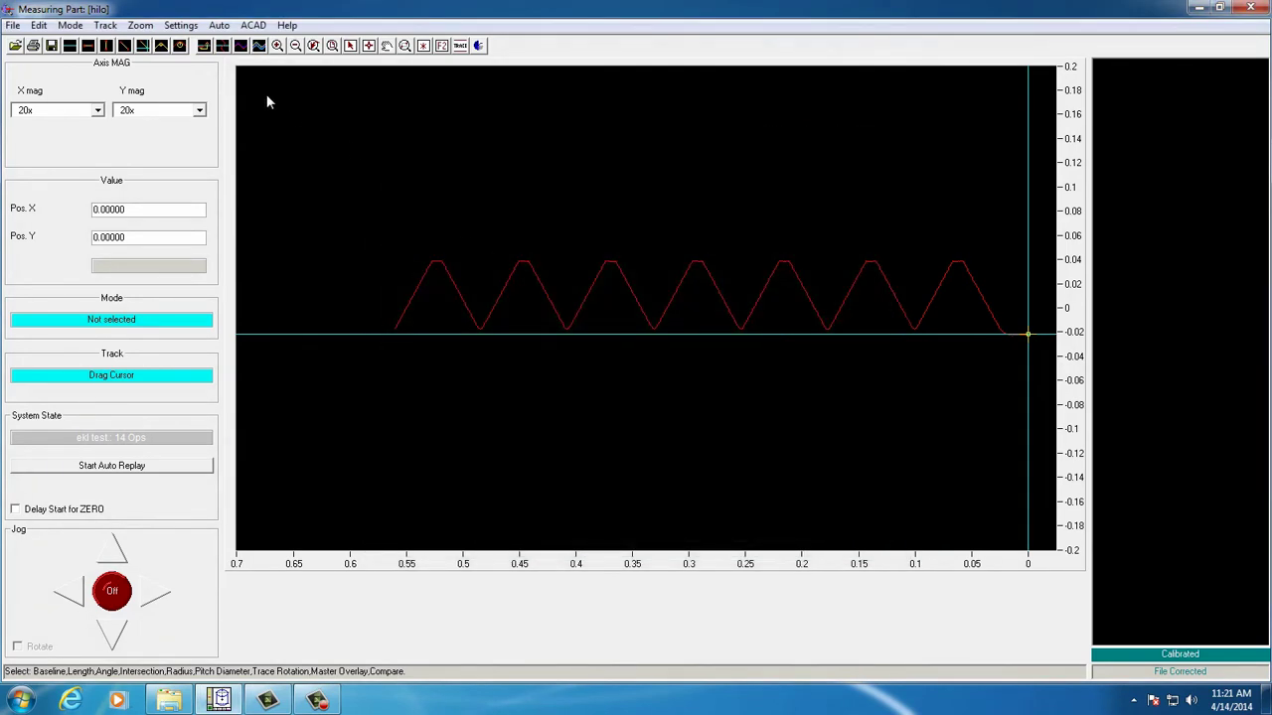
# Step: Import the 500-13 UNC 3A HILO master drawing as a blue overlay
pyautogui.click(13, 25)
pyautogui.click(55, 155)
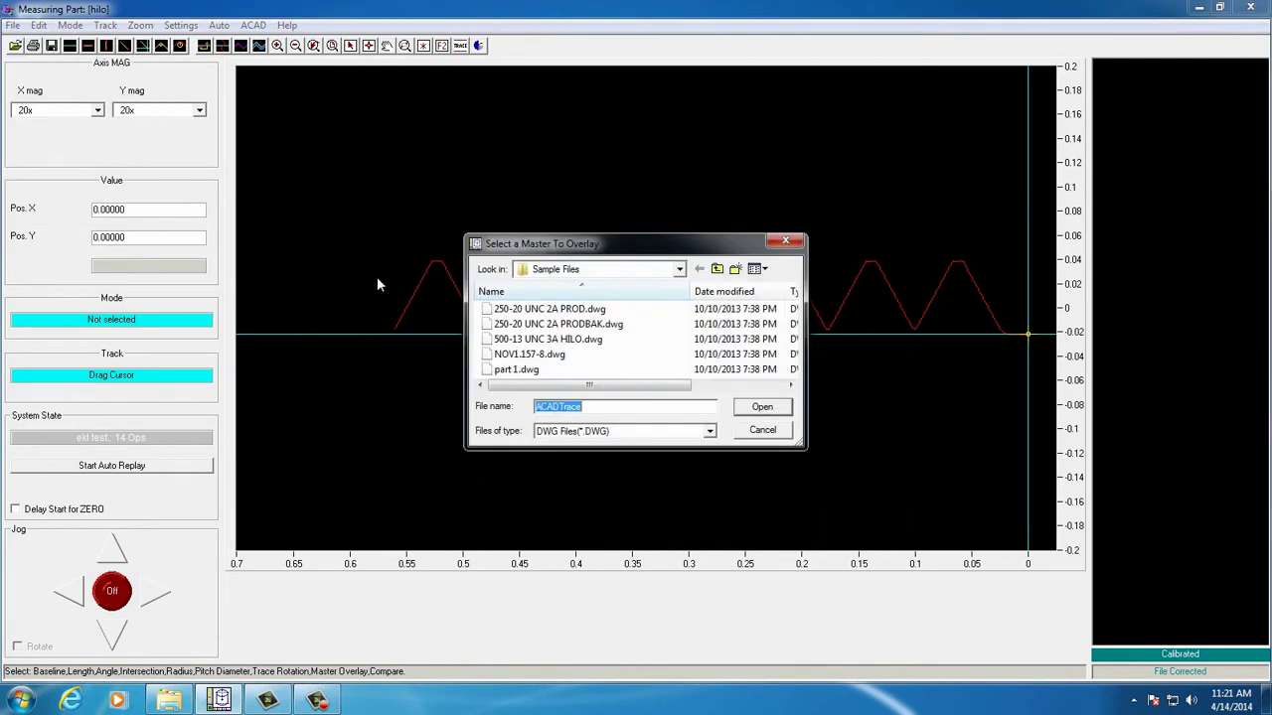
pyautogui.doubleClick(566, 339)
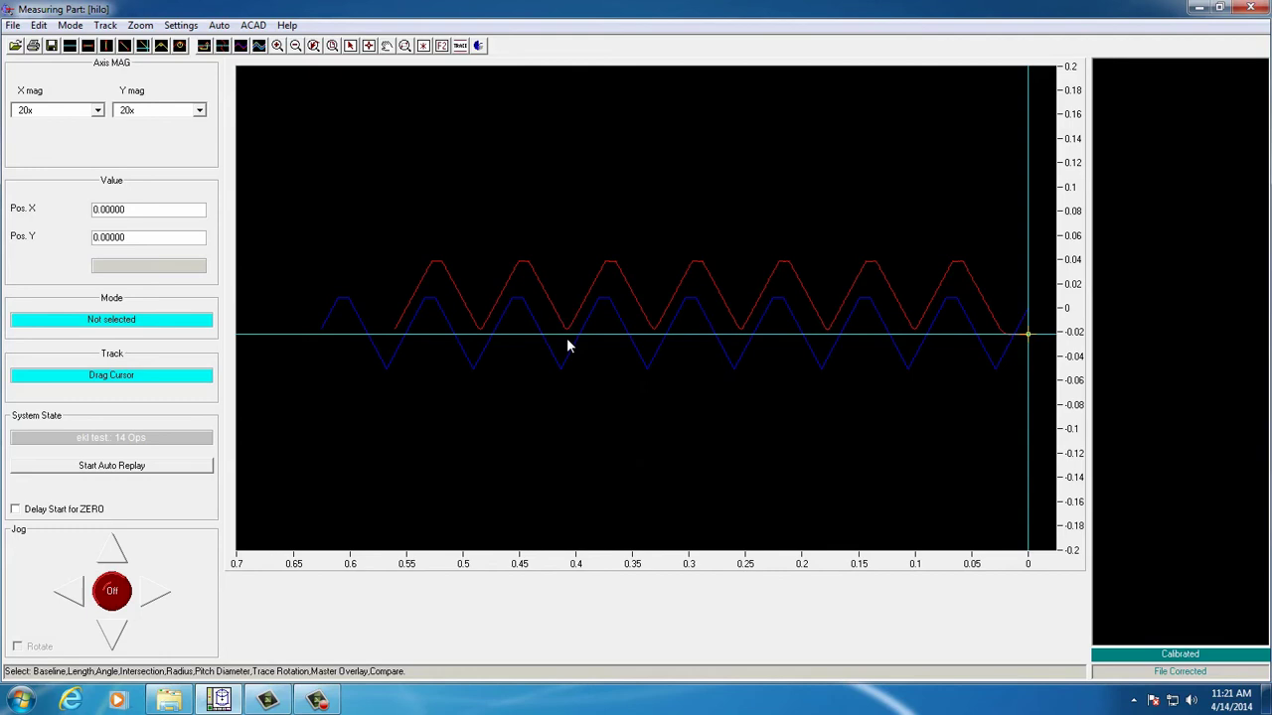
# Step: Enable jogging and nudge the red trace down, left and right onto the master
pyautogui.click(111, 592)
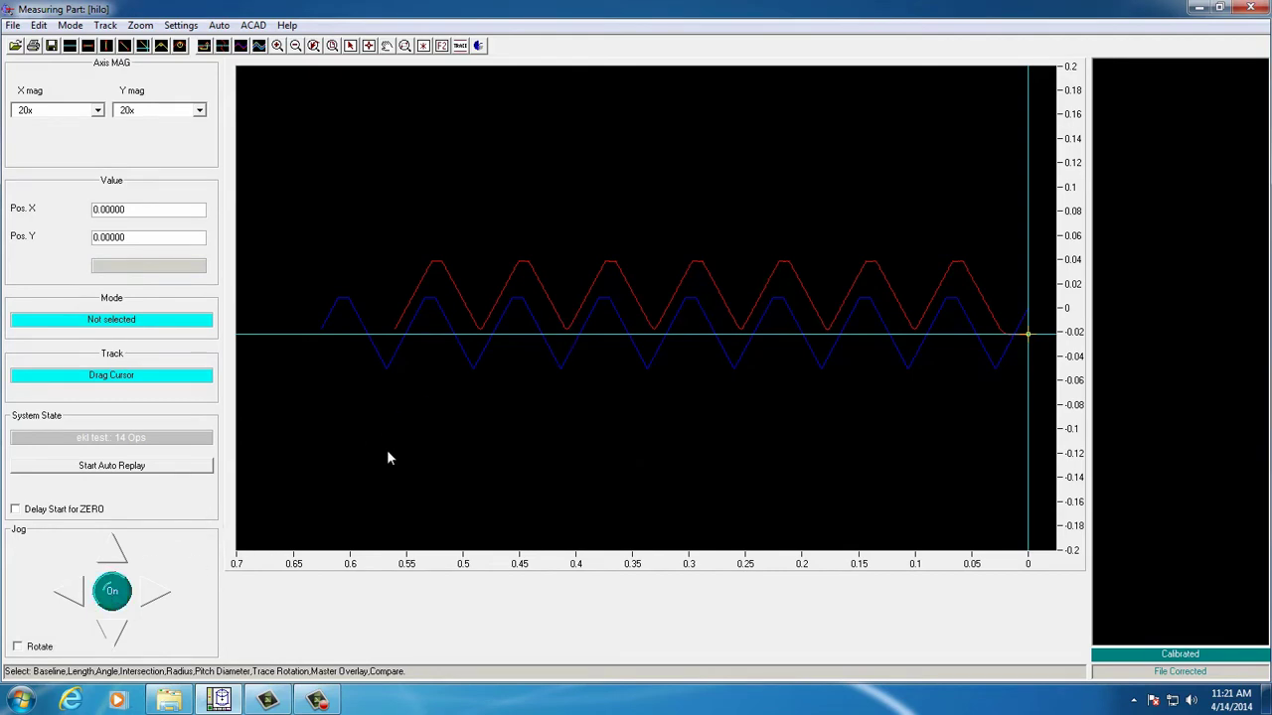
pyautogui.press('Down')
pyautogui.press('Down')
pyautogui.press('Down')
pyautogui.press('Down')
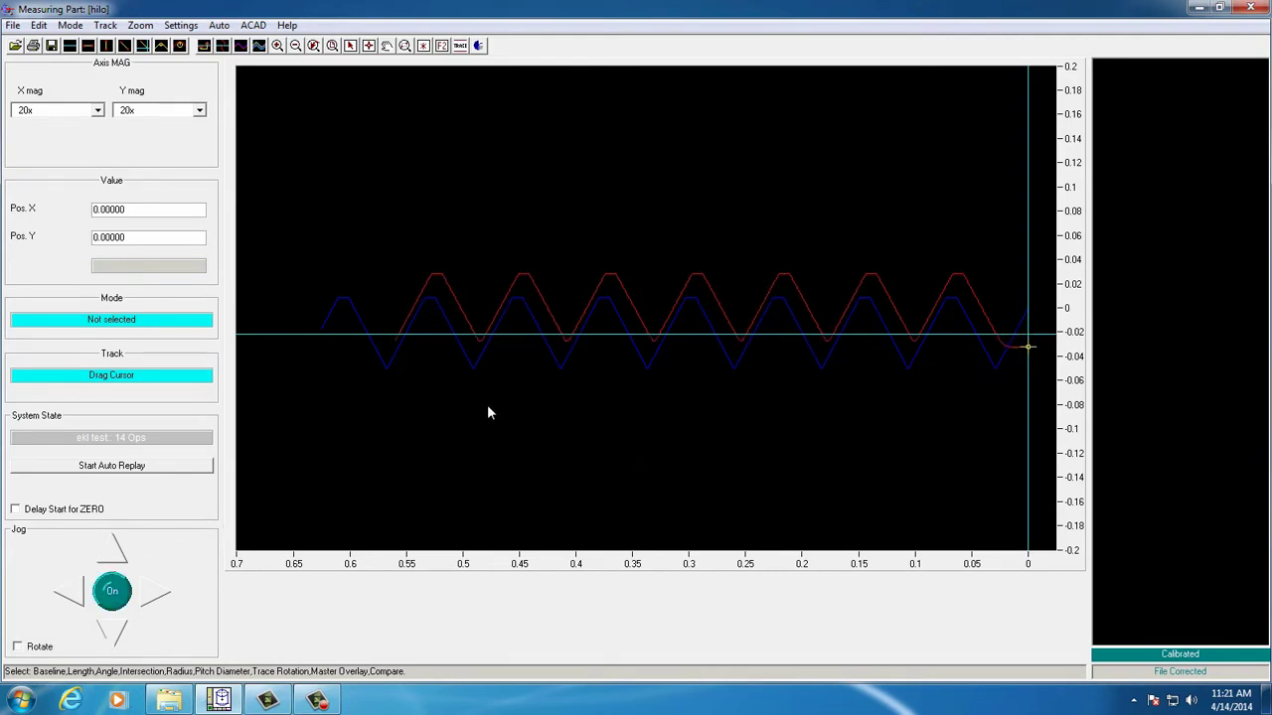
pyautogui.press('Left')
pyautogui.press('Left')
pyautogui.press('Down')
pyautogui.press('Down')
pyautogui.press('Down')
pyautogui.press('Down')
pyautogui.press('Down')
pyautogui.press('Down')
pyautogui.press('Down')
pyautogui.press('Down')
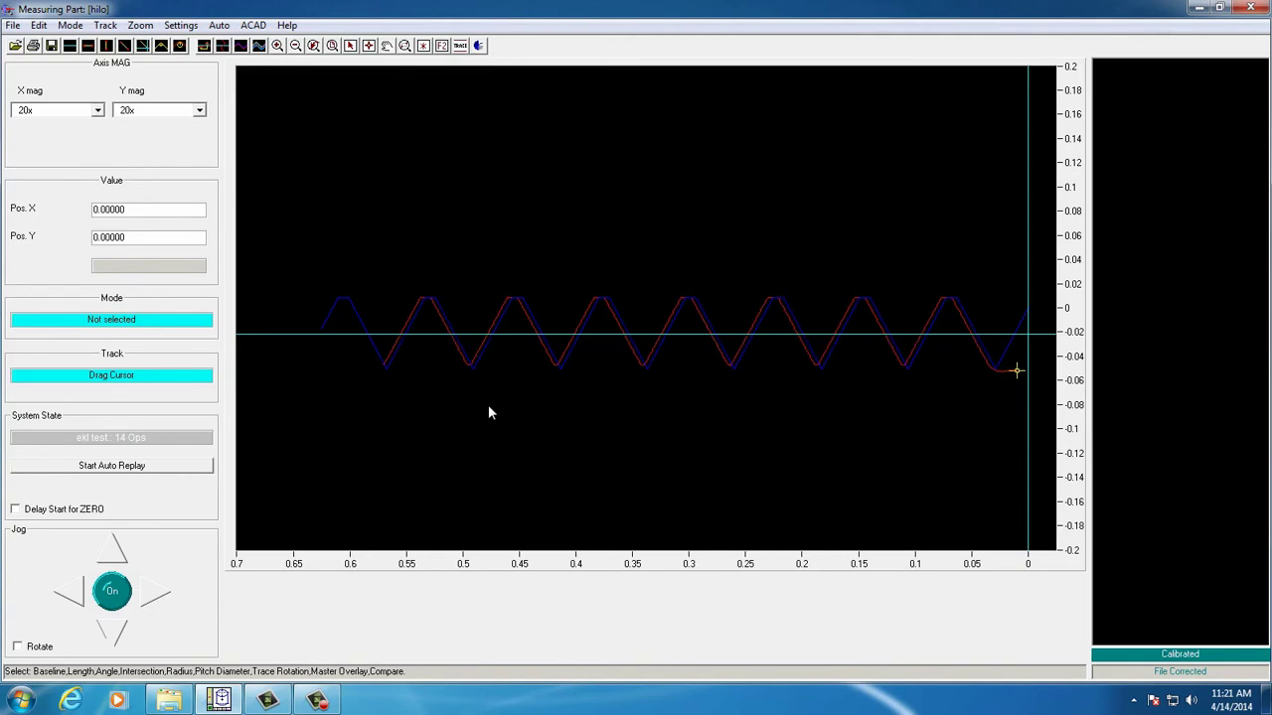
pyautogui.press('Right')
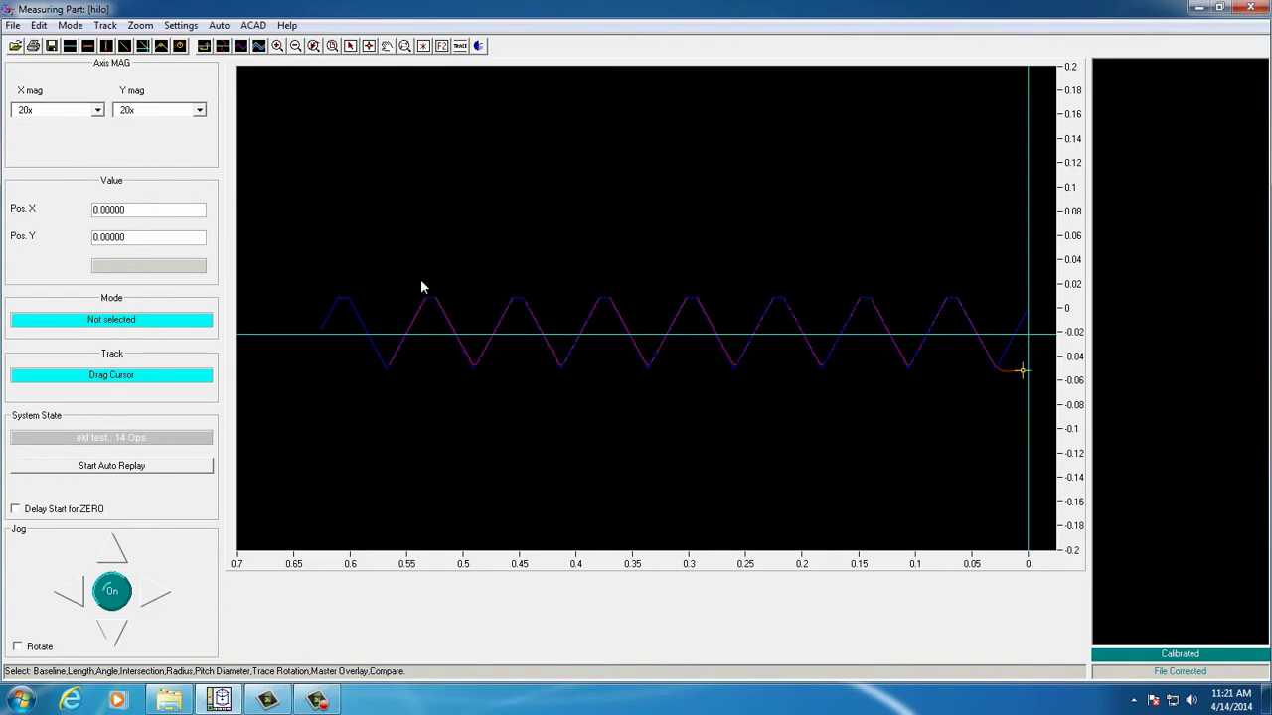
# Step: Zoom in twice and pan to the trapezoid peak to check the alignment
pyautogui.click(181, 25)
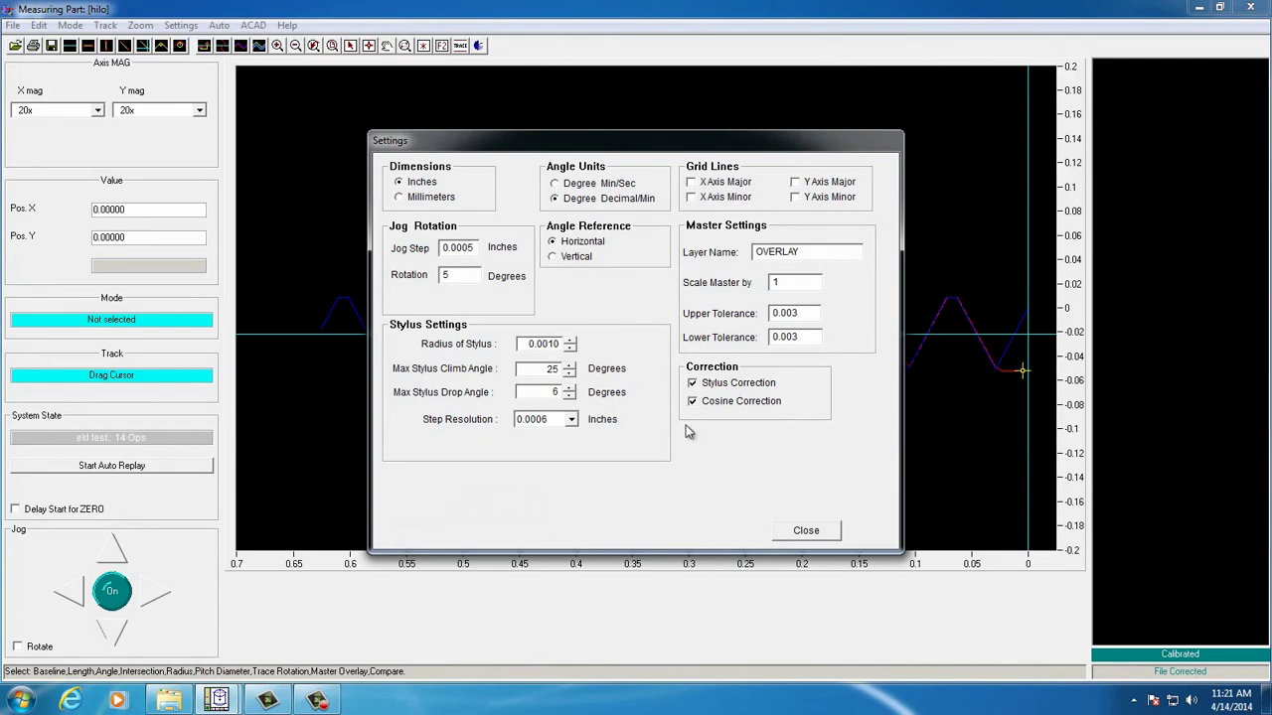
pyautogui.click(831, 528)
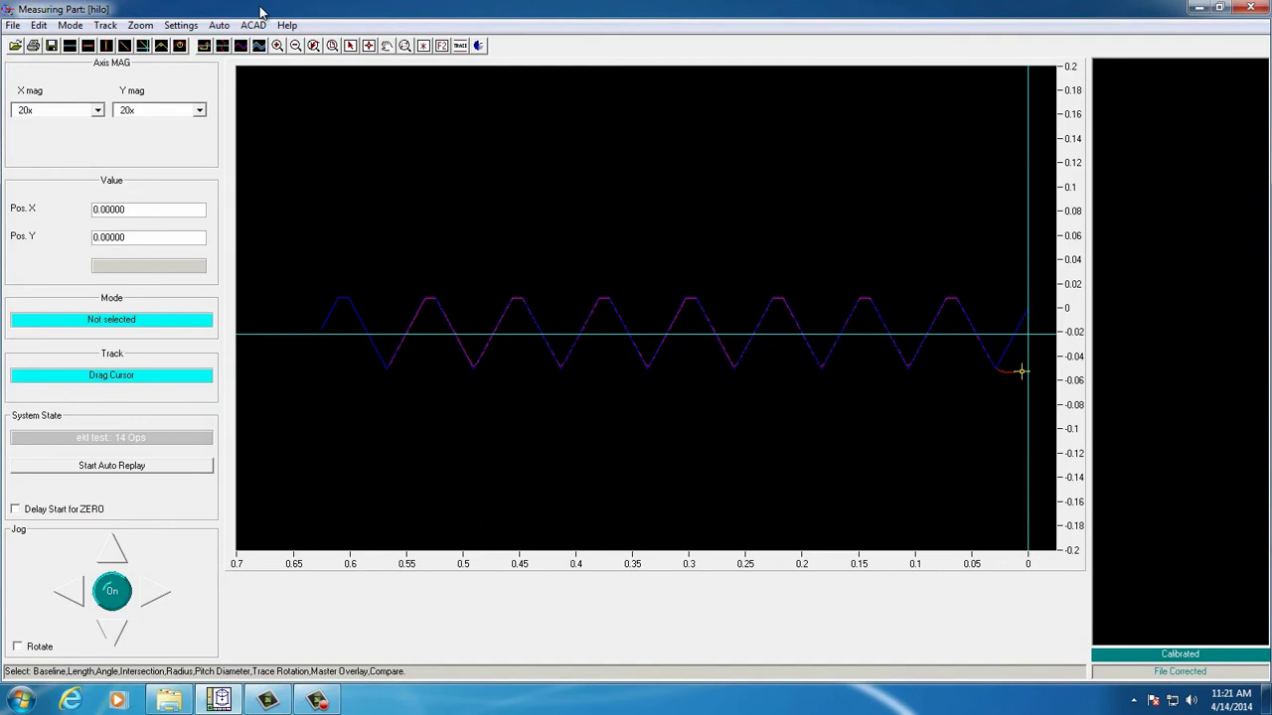
pyautogui.click(278, 46)
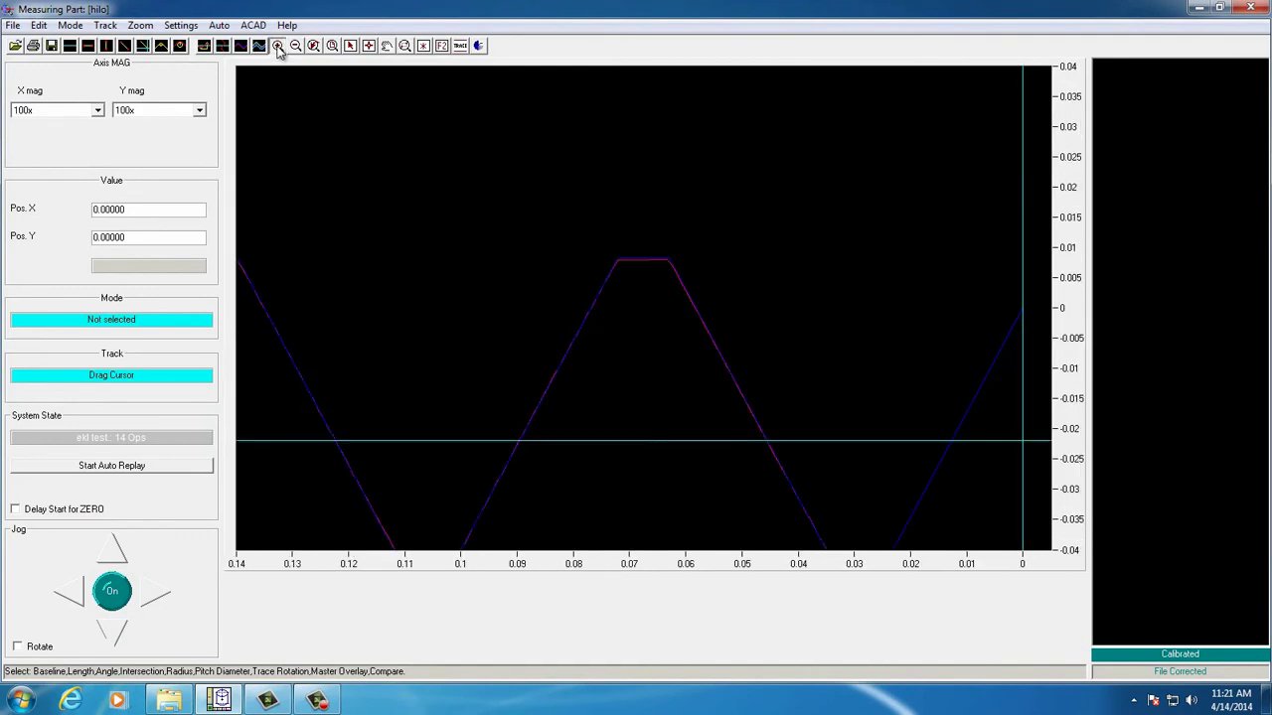
pyautogui.click(278, 46)
pyautogui.click(387, 46)
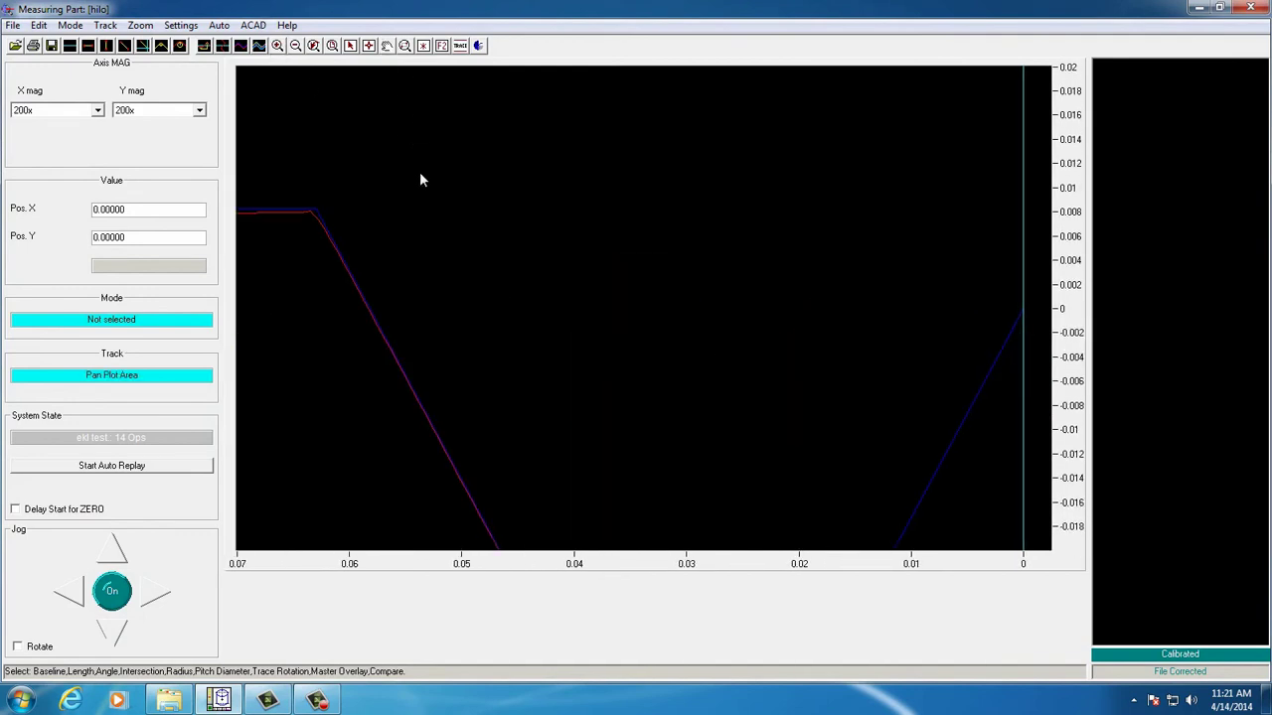
pyautogui.moveTo(420, 171); pyautogui.dragTo(628, 118)
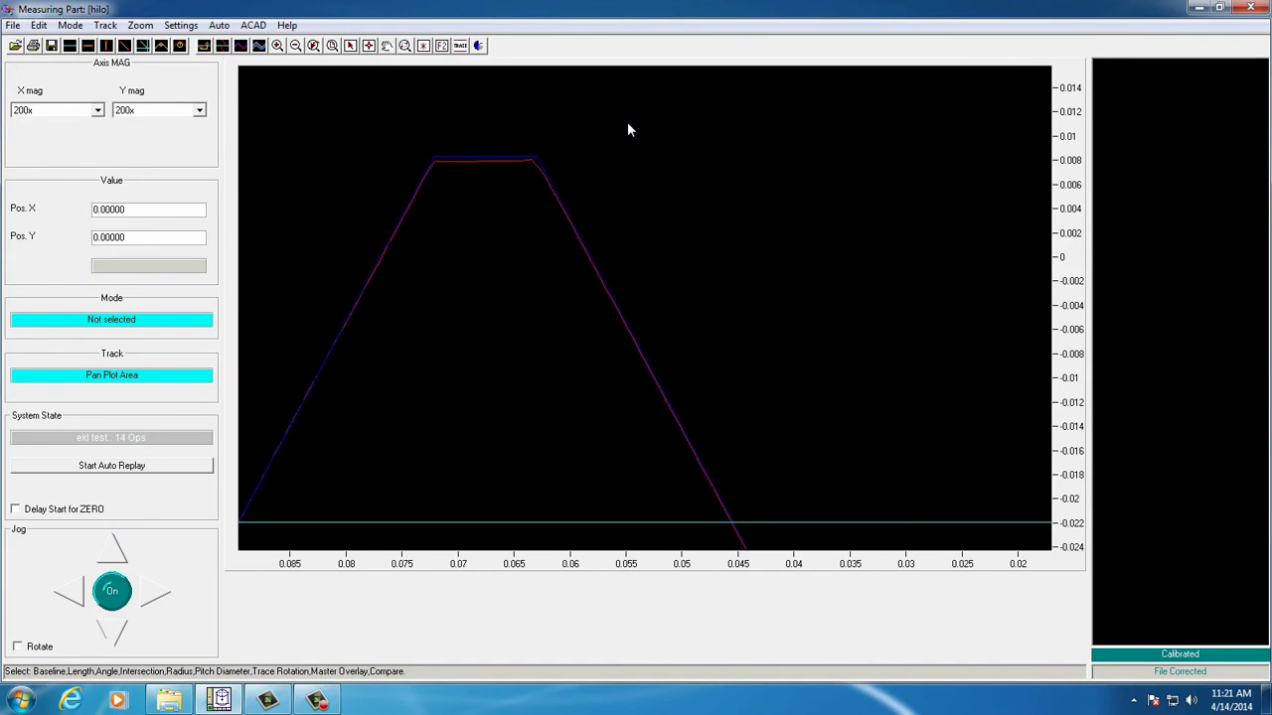
# Step: Refine the jog step to 0.0001 inches, then zoom back out to the full trace
pyautogui.click(181, 25)
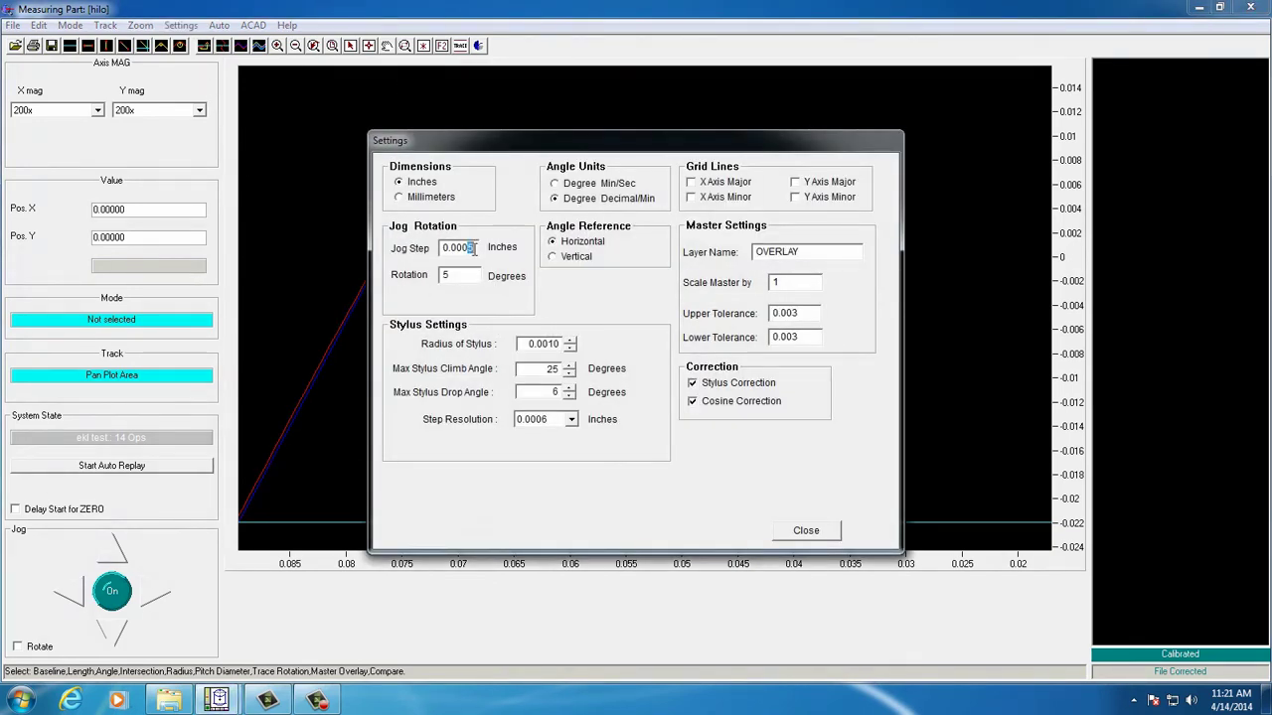
pyautogui.click(817, 531)
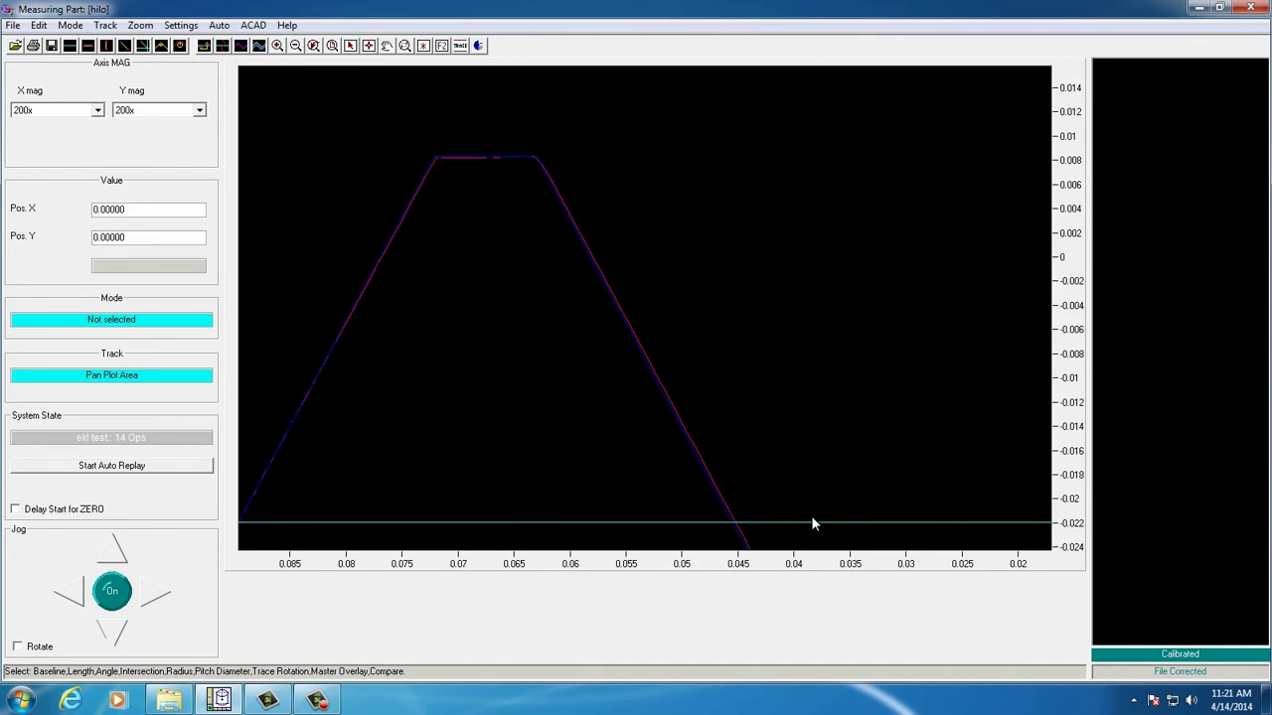
pyautogui.click(295, 48)
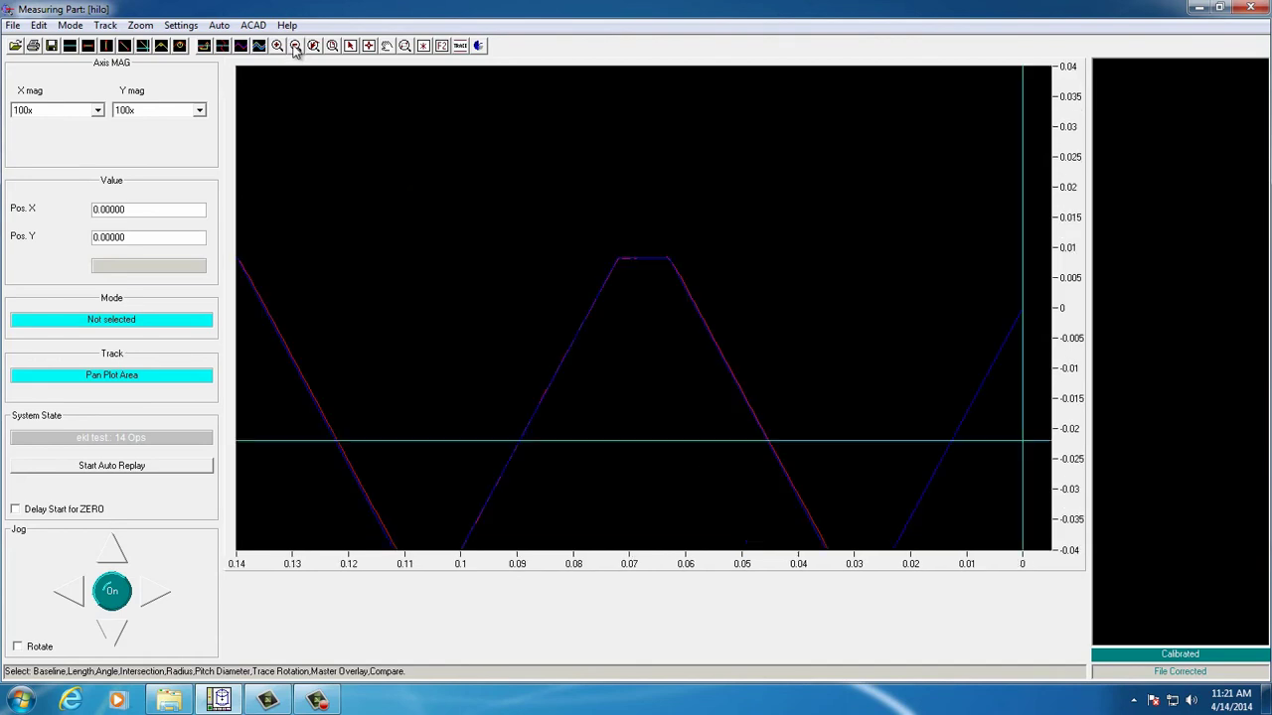
pyautogui.click(295, 48)
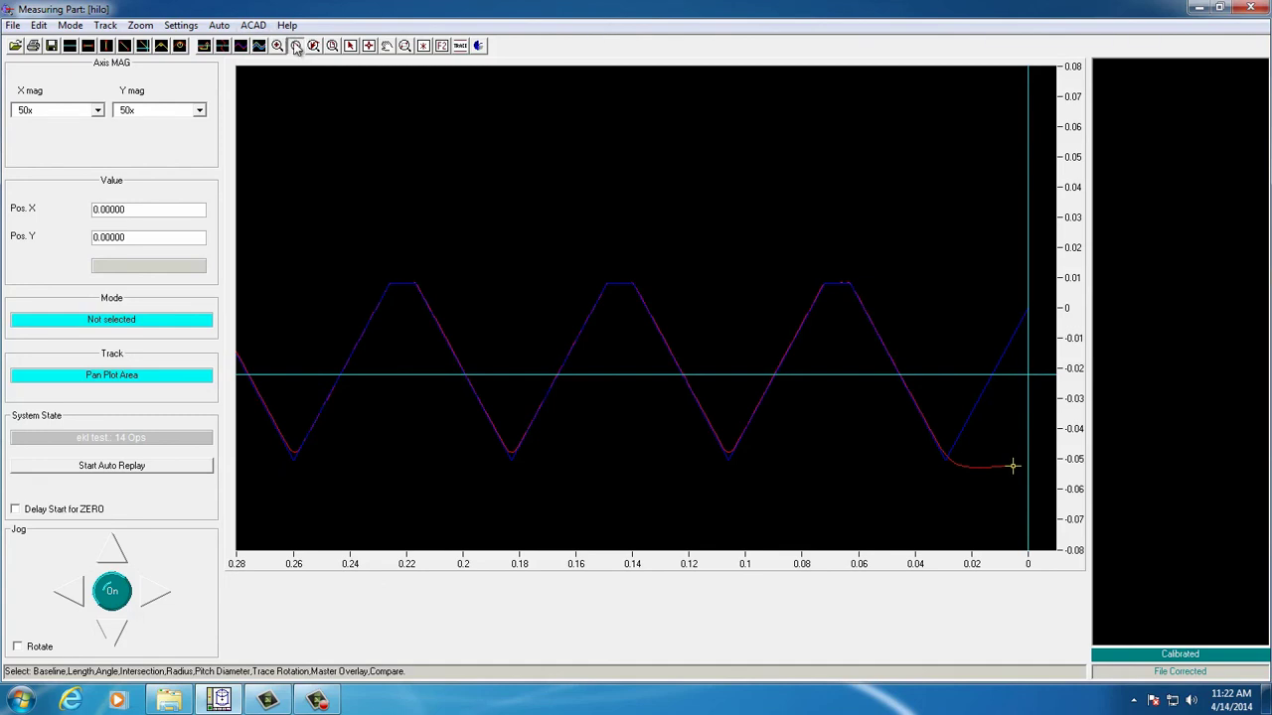
pyautogui.click(295, 48)
pyautogui.click(296, 49)
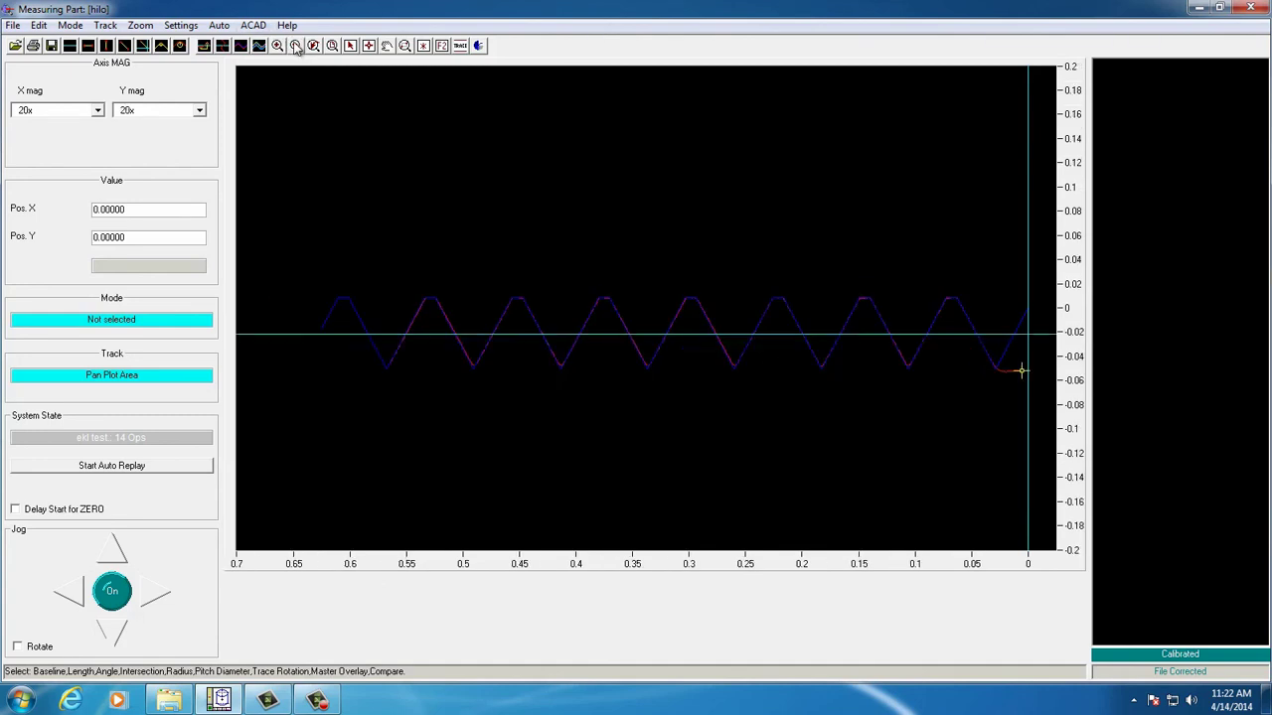
# Step: Change the master's upper tolerance to 0.005, keeping the lower tolerance at 0.002
pyautogui.click(182, 27)
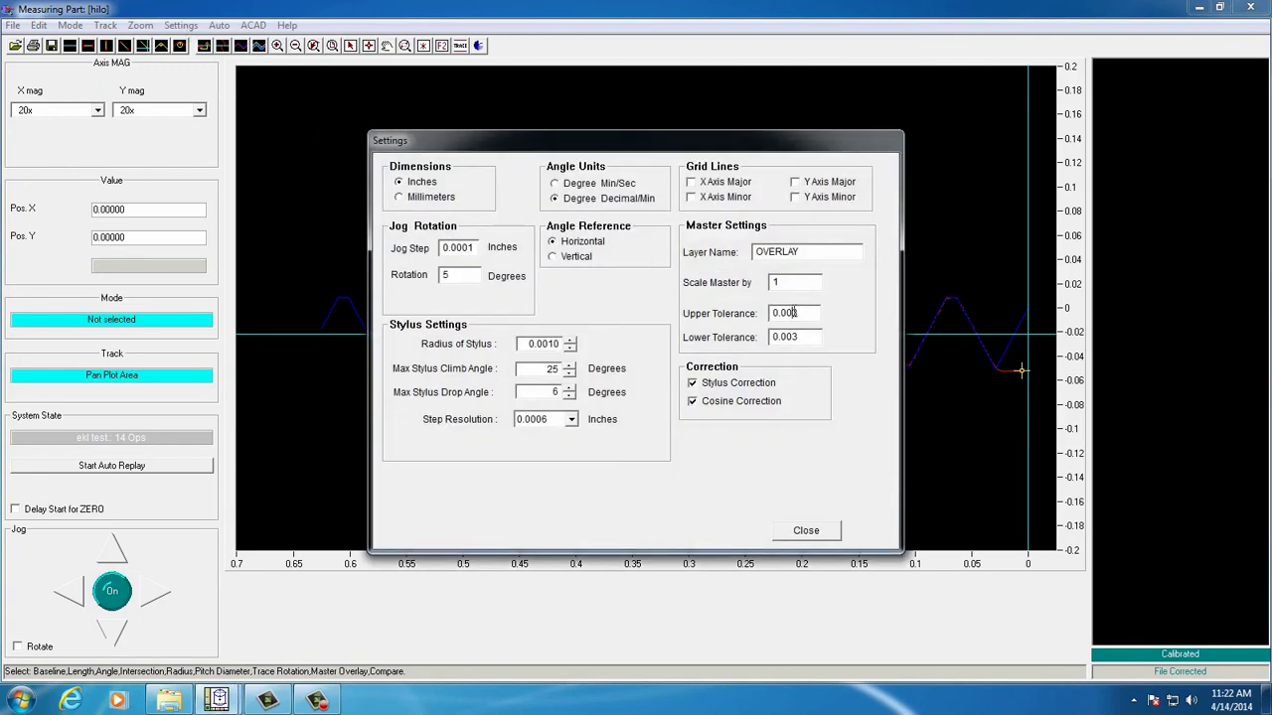
pyautogui.moveTo(793, 312); pyautogui.dragTo(802, 313)
pyautogui.write('5')
pyautogui.click(829, 535)
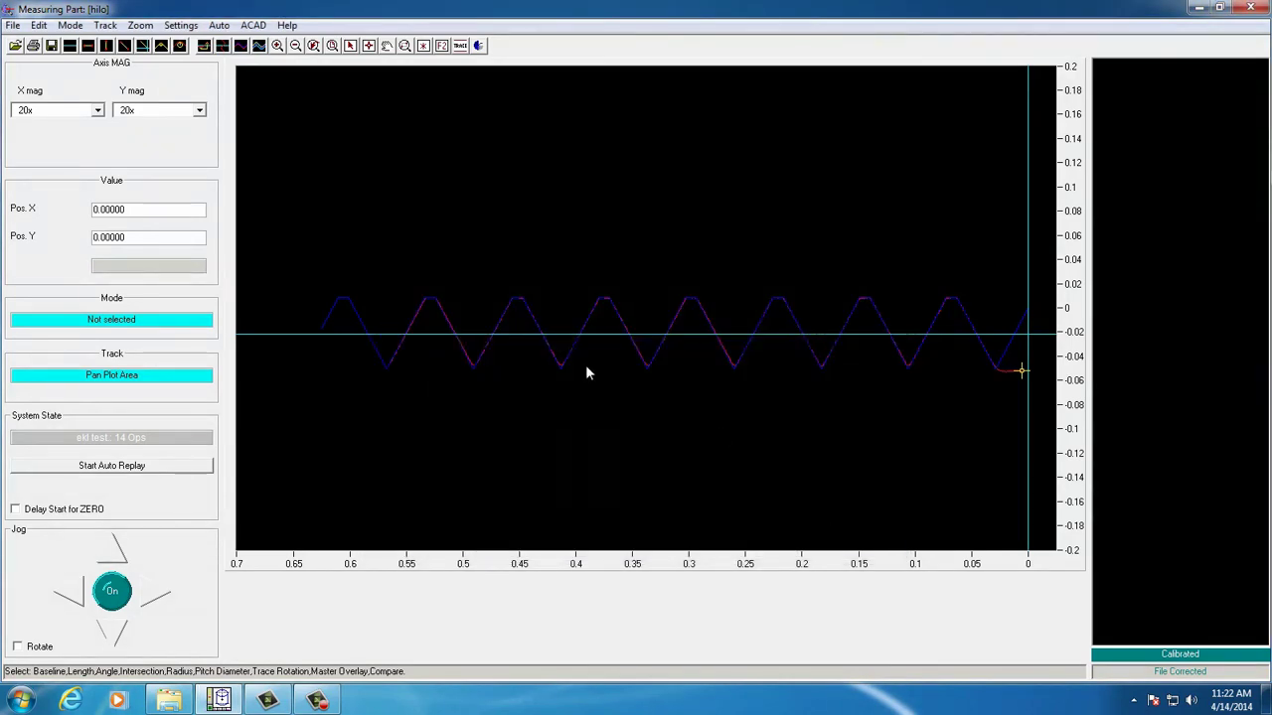
# Step: Run the master comparison to show tolerance bands and statistics, then zoom in to 100x
pyautogui.click(258, 46)
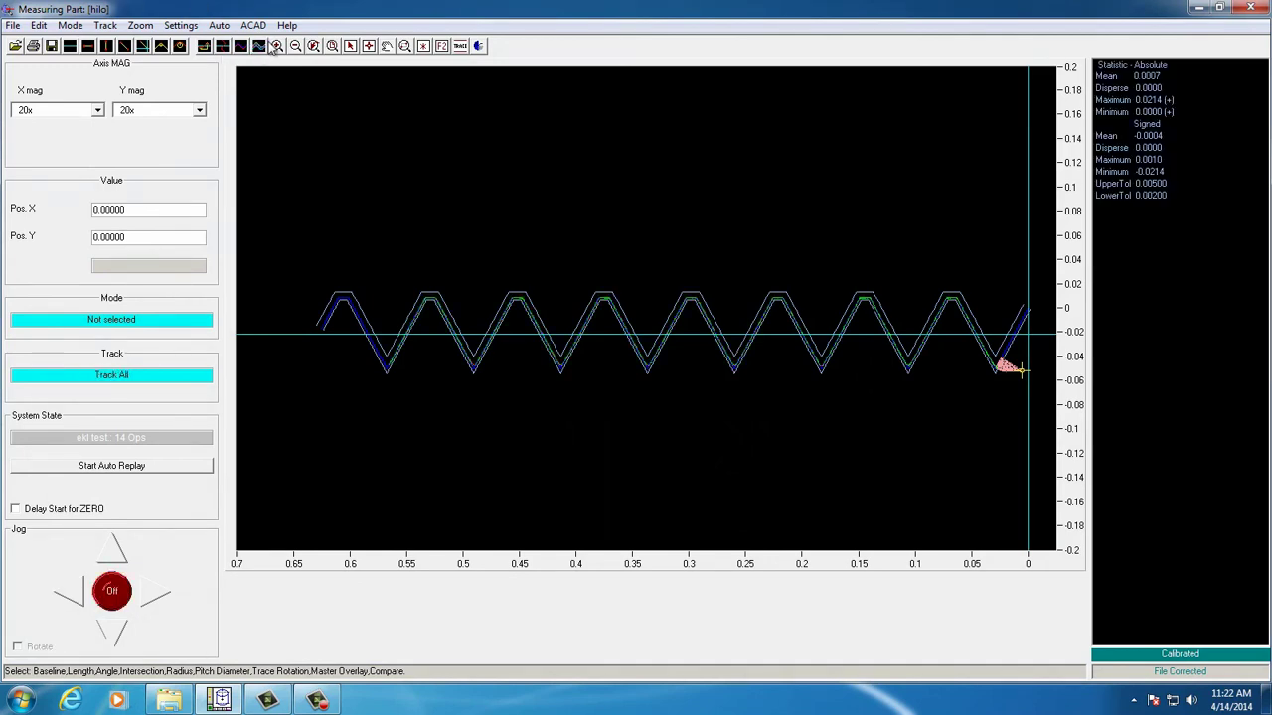
pyautogui.click(279, 46)
pyautogui.click(279, 45)
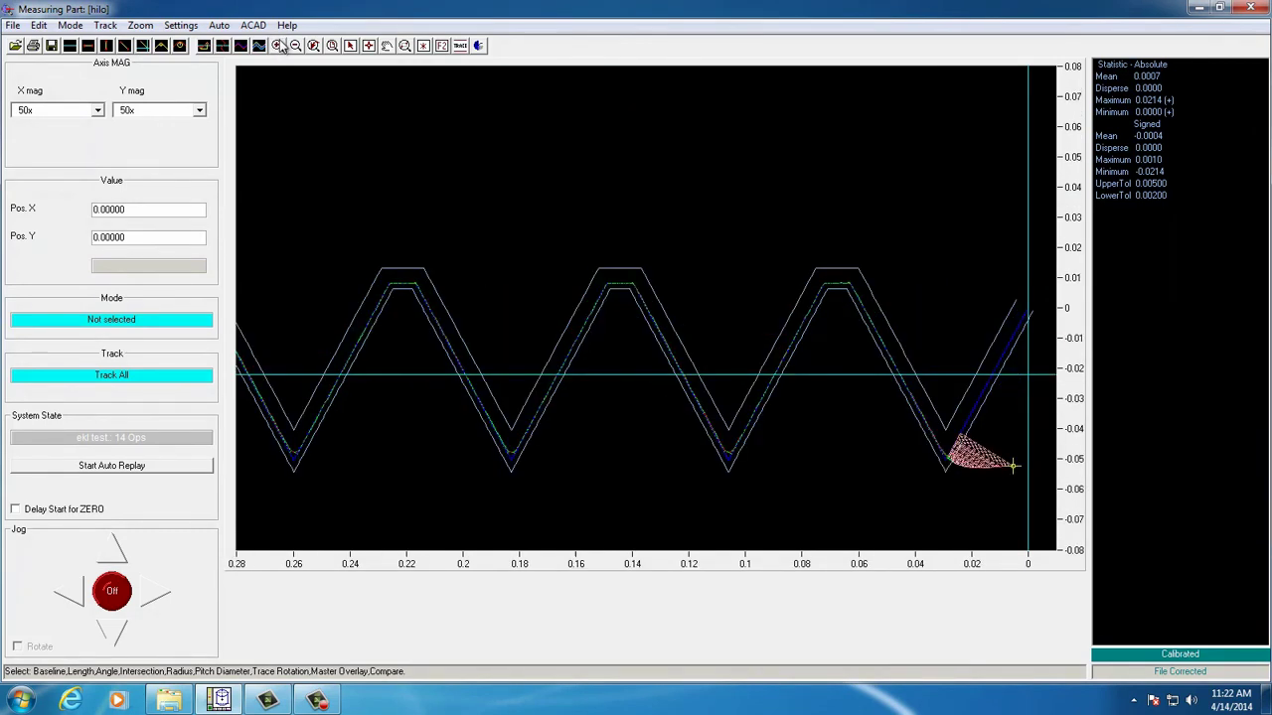
pyautogui.click(279, 46)
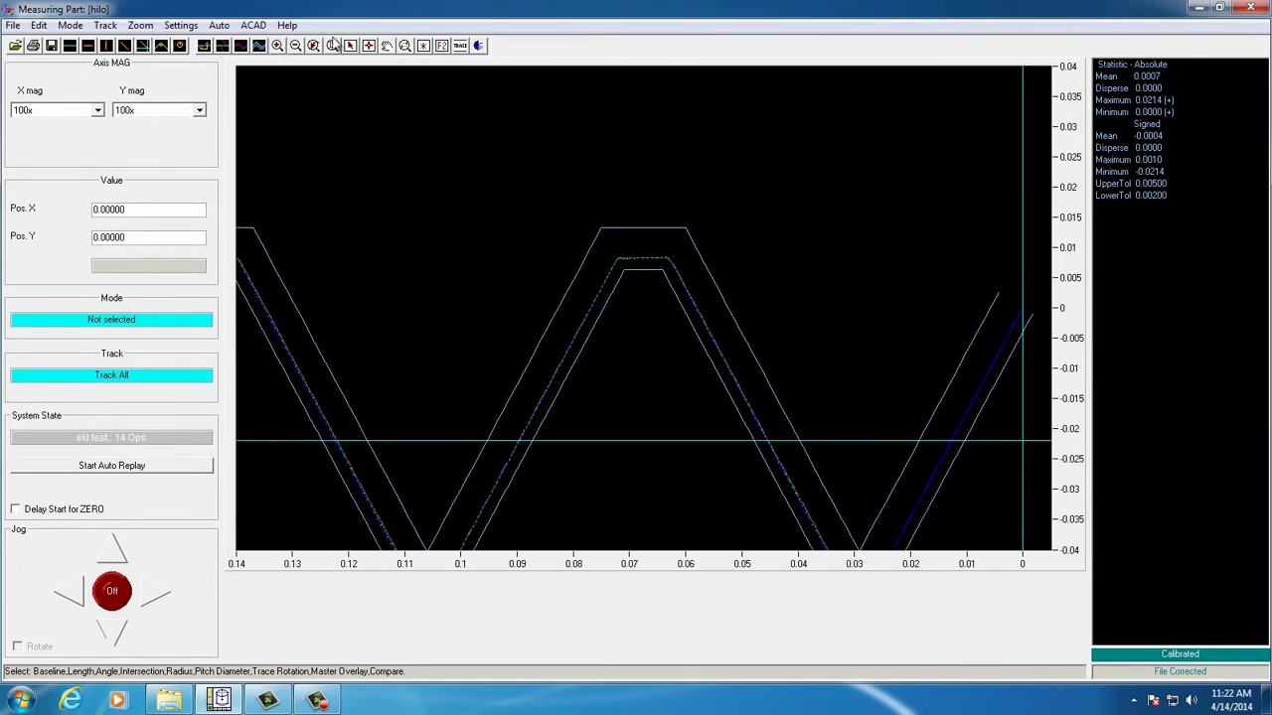
# Step: Pan along the trace from the trough near 0.03 to around 0.5, checking it against the bands
pyautogui.click(387, 46)
pyautogui.moveTo(379, 235); pyautogui.dragTo(616, 88)
pyautogui.moveTo(411, 190); pyautogui.dragTo(610, 201)
pyautogui.moveTo(348, 193); pyautogui.dragTo(550, 189)
pyautogui.moveTo(435, 221); pyautogui.dragTo(582, 189)
pyautogui.moveTo(378, 208); pyautogui.dragTo(662, 219)
pyautogui.moveTo(351, 224); pyautogui.dragTo(675, 226)
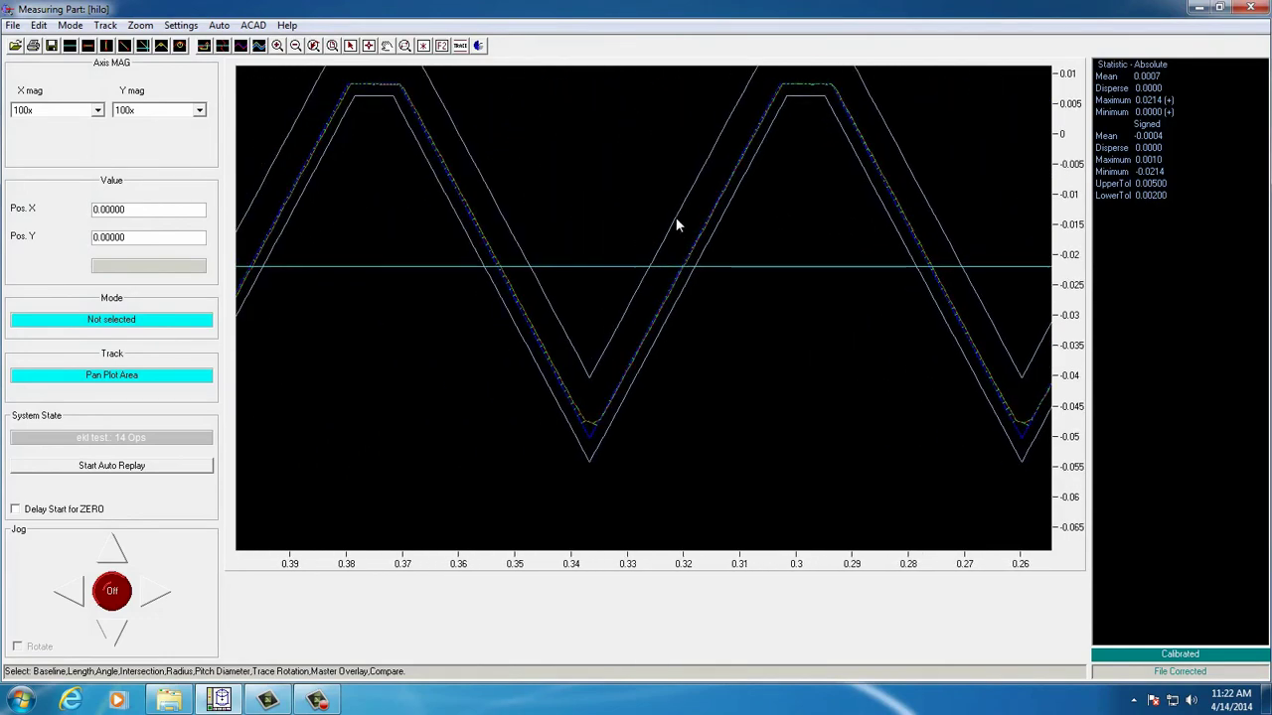
pyautogui.moveTo(367, 228); pyautogui.dragTo(696, 204)
pyautogui.moveTo(408, 208); pyautogui.dragTo(646, 245)
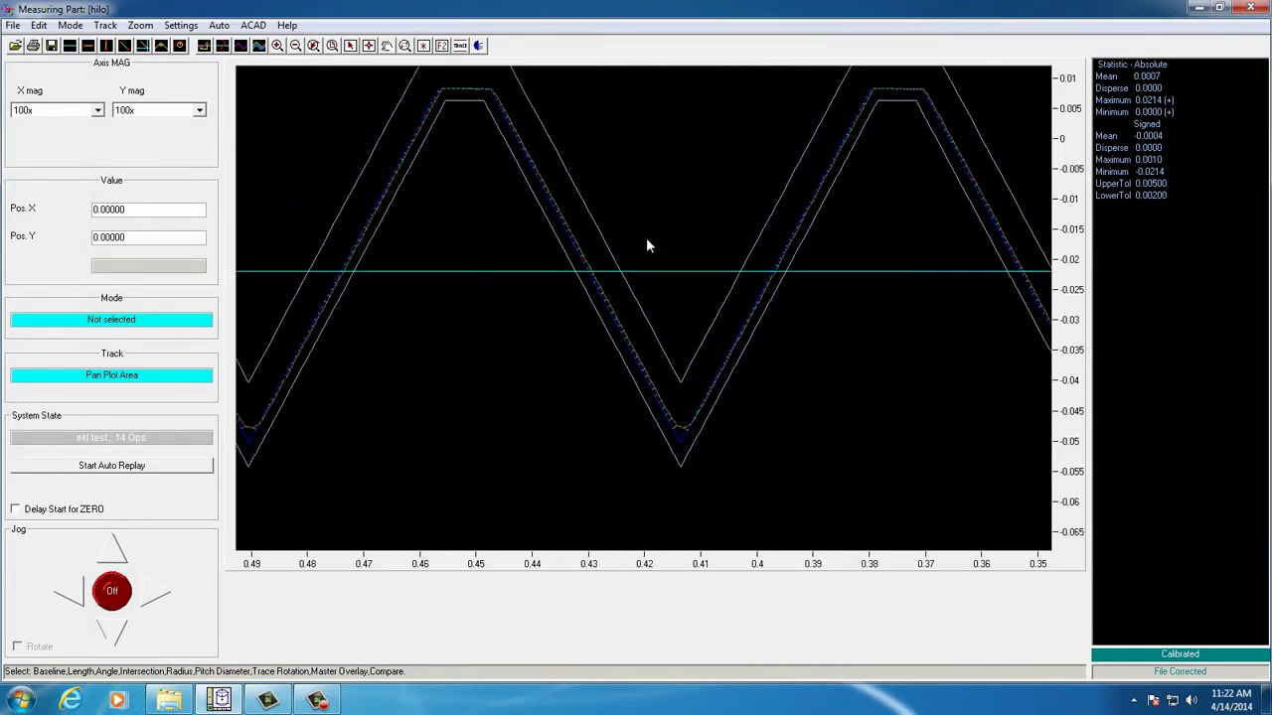
pyautogui.moveTo(347, 248); pyautogui.dragTo(716, 255)
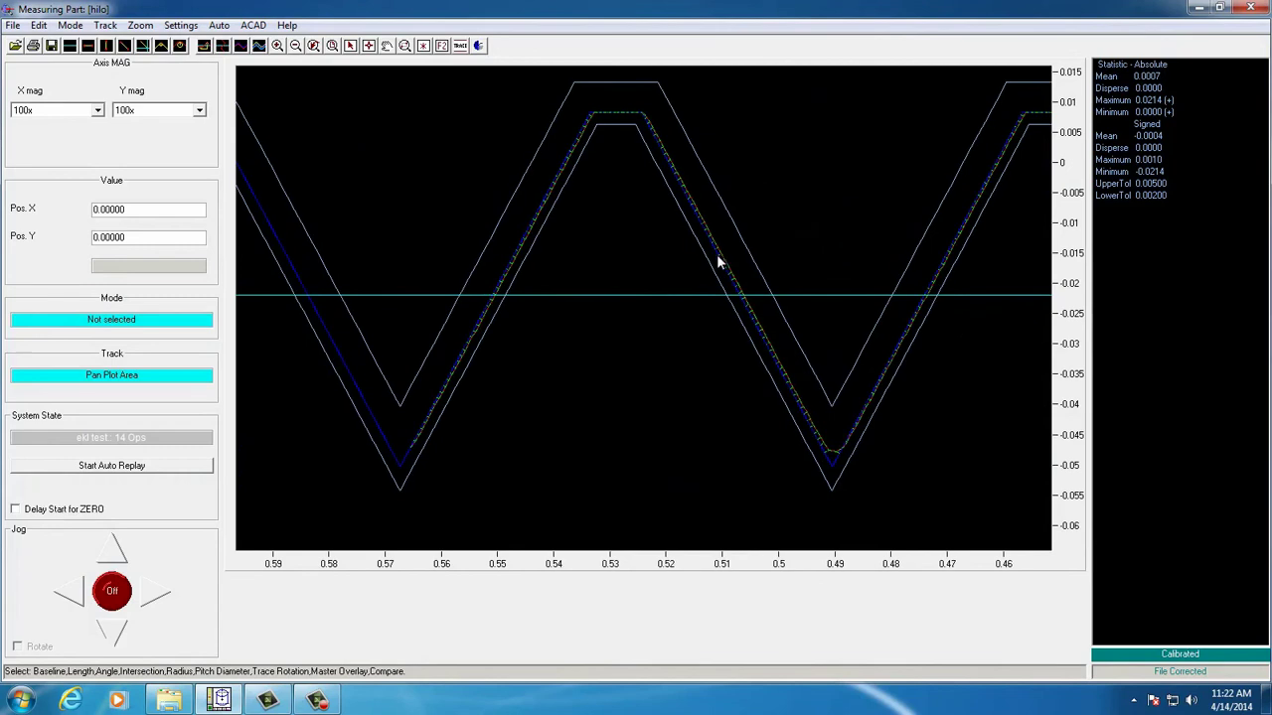
# Step: Zoom out to 10x to show the entire compared profile
pyautogui.click(295, 46)
pyautogui.click(295, 46)
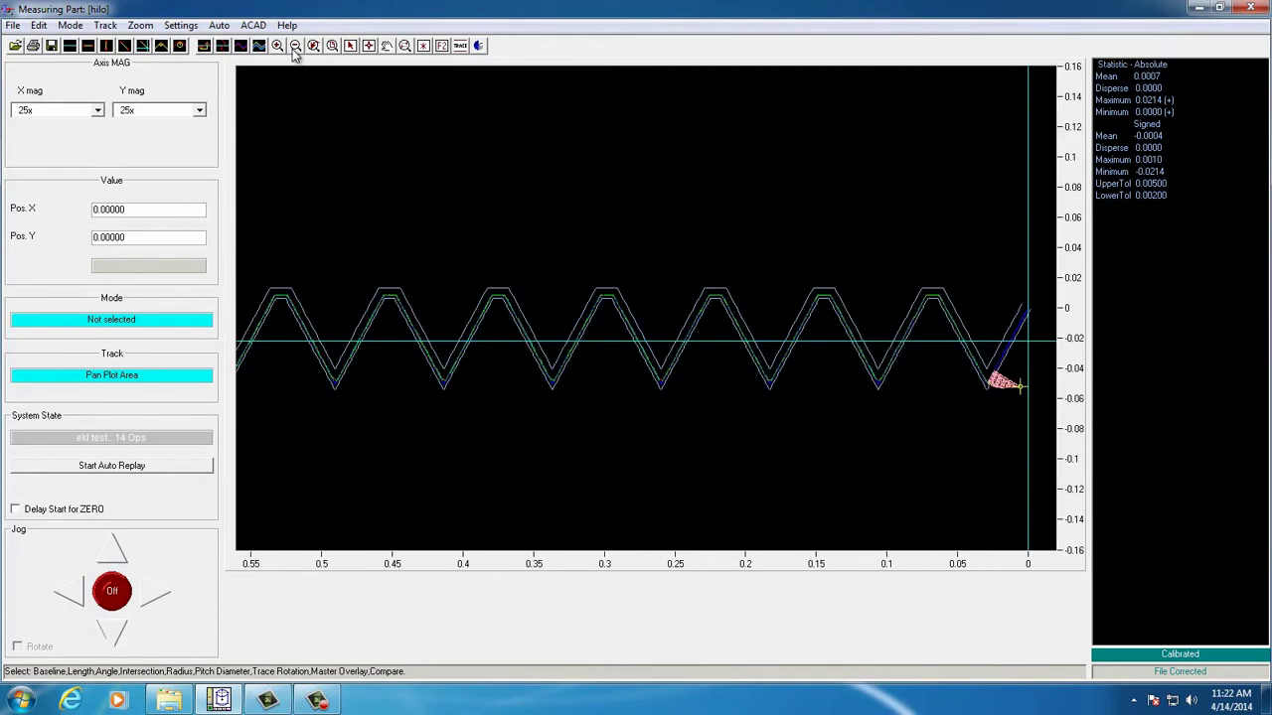
pyautogui.click(295, 46)
pyautogui.click(294, 47)
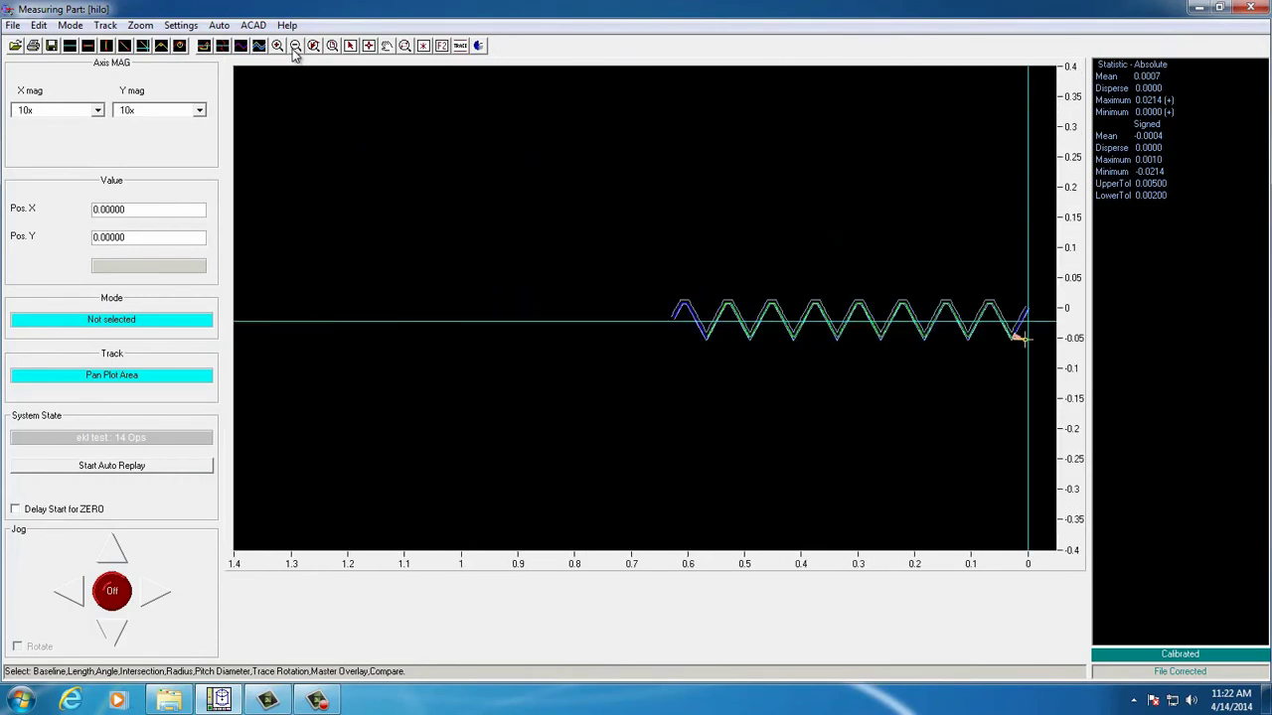